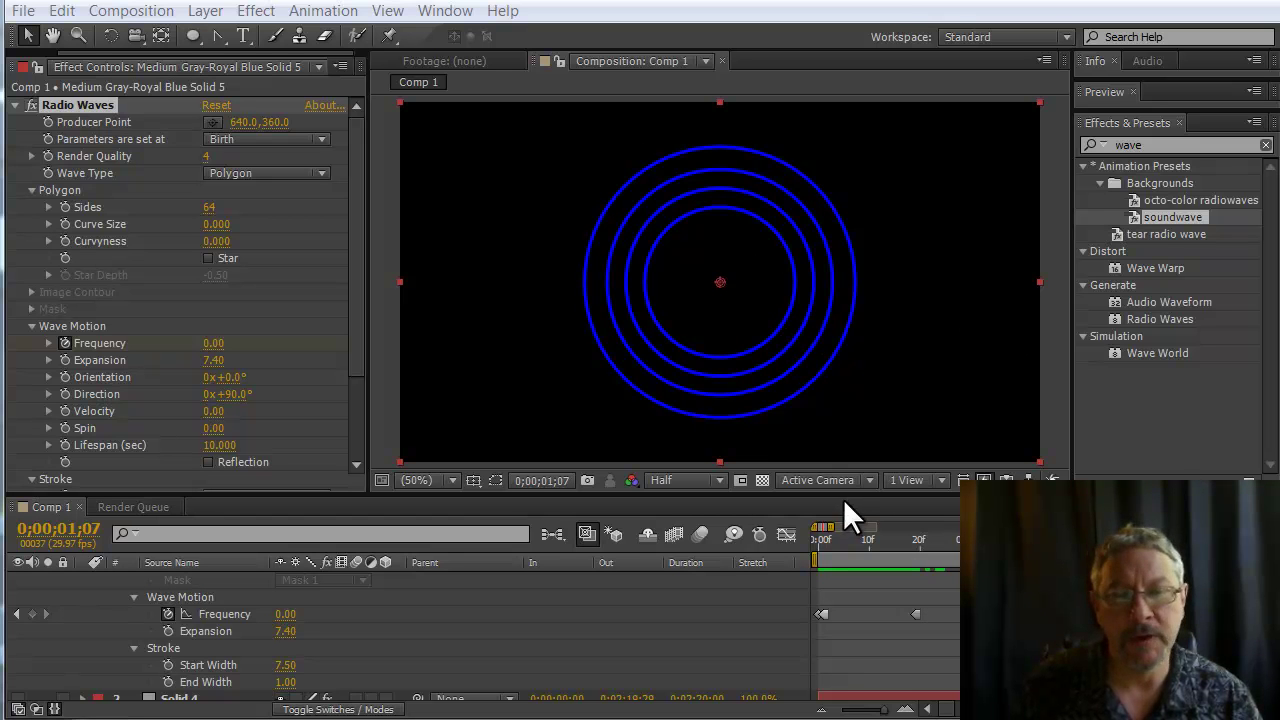
Step: Move the time indicator to 0;00;00;00 and zoom the timeline into the first twenty frames
left_click(978, 540)
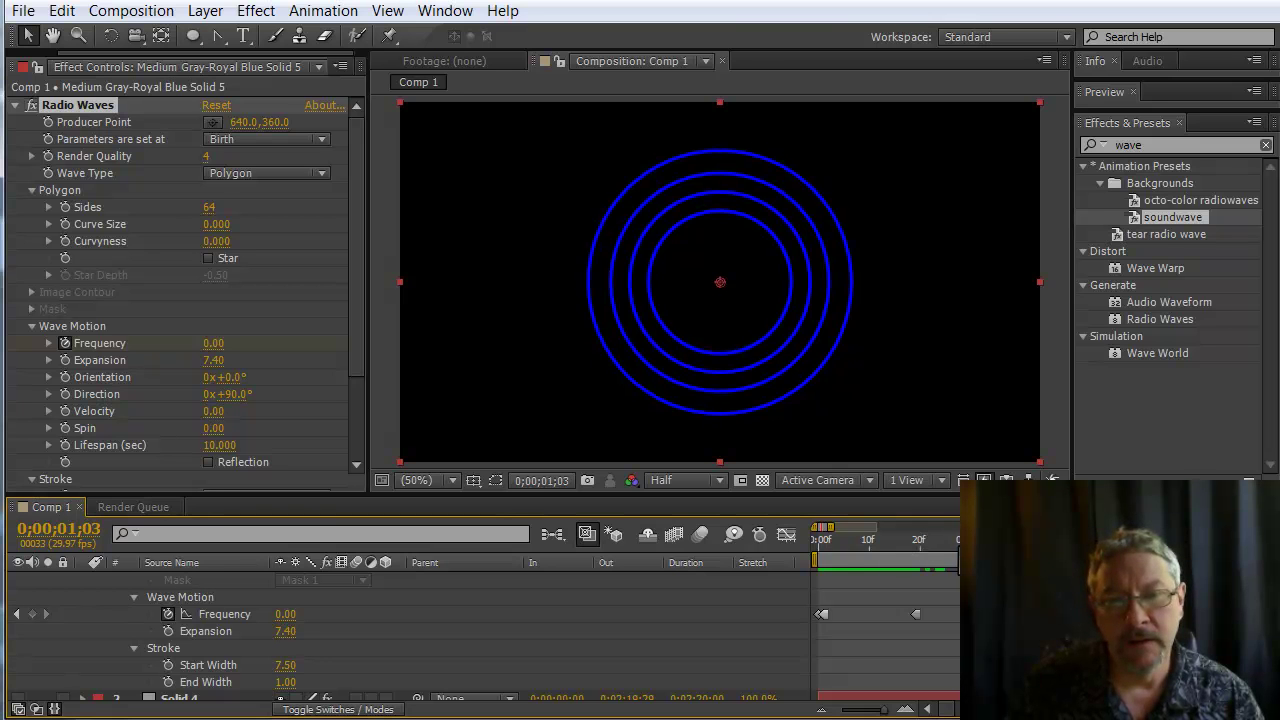
left_click_drag(983, 540, 789, 561)
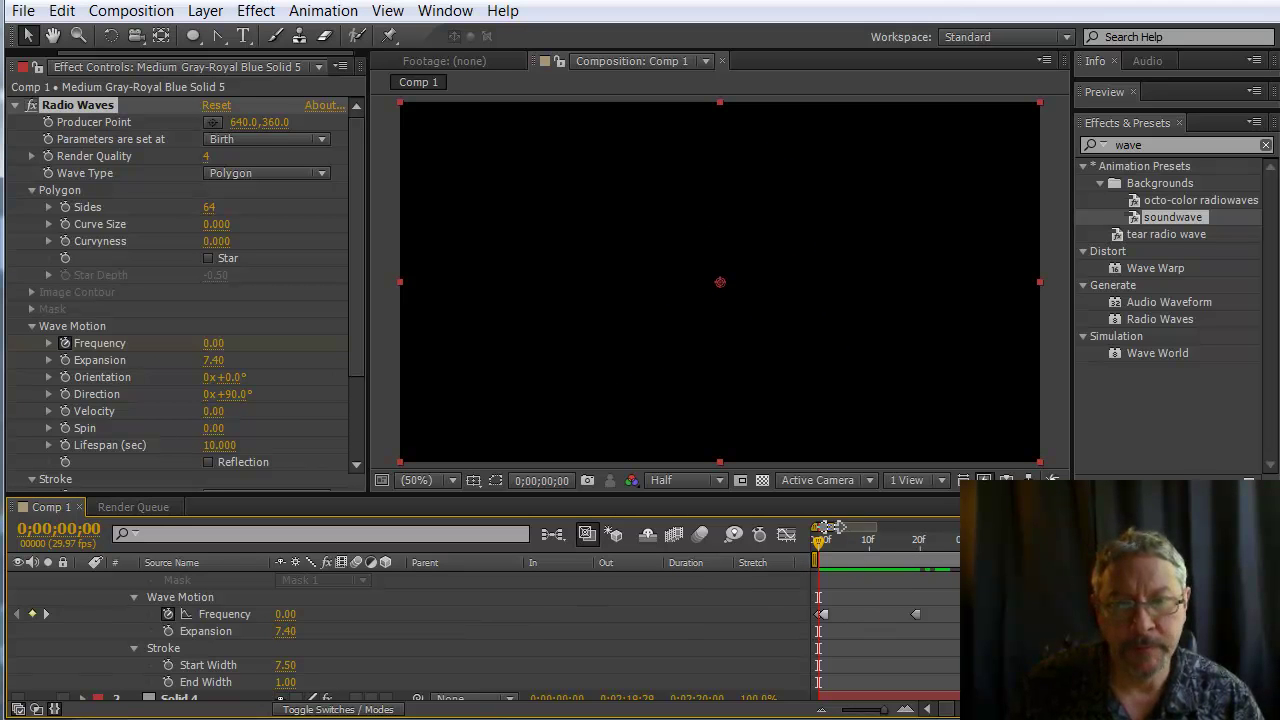
left_click_drag(851, 528, 801, 628)
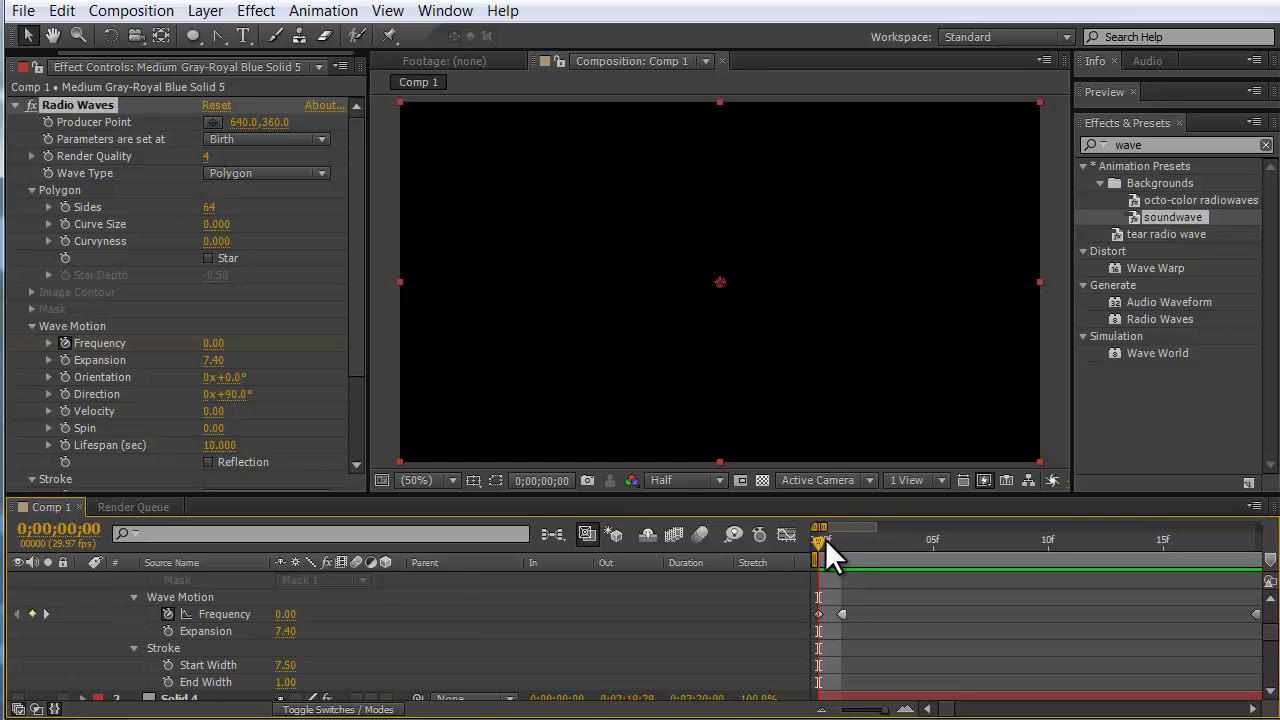
Step: Check frame 1, then set the Radio Waves stroke Opacity to 0.000 at the first frame
left_click_drag(825, 539, 836, 541)
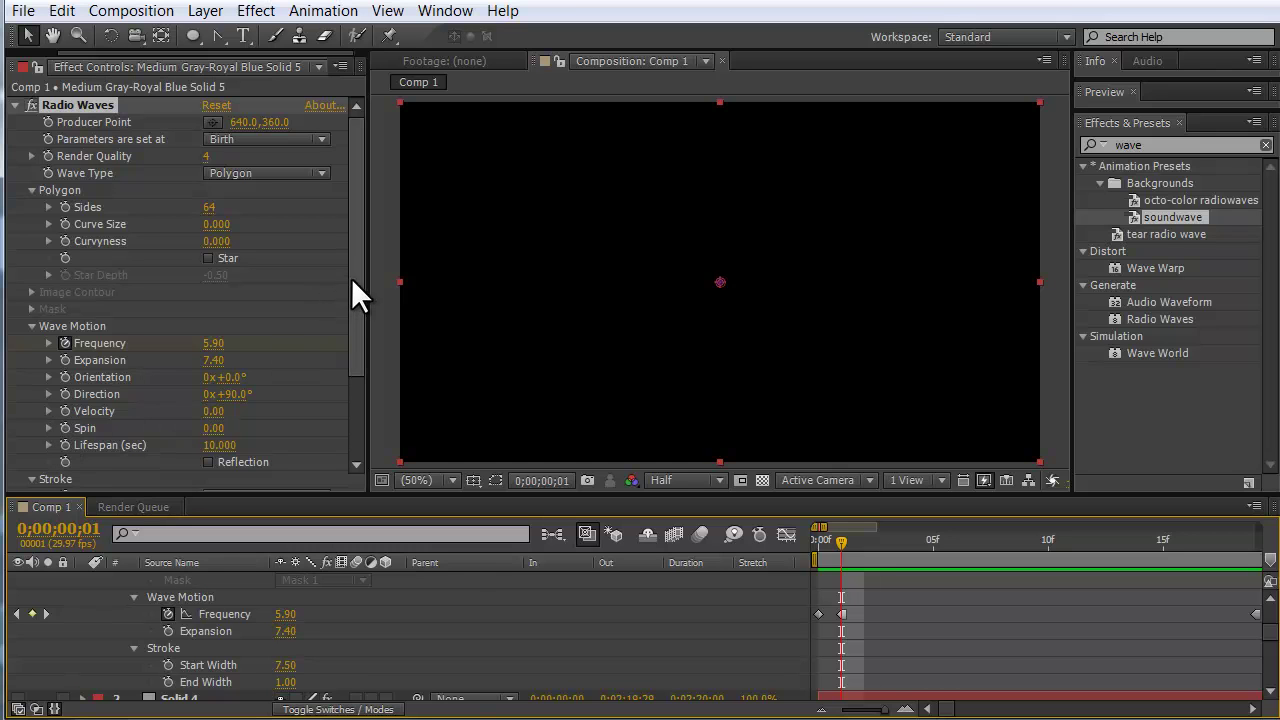
left_click_drag(351, 277, 364, 374)
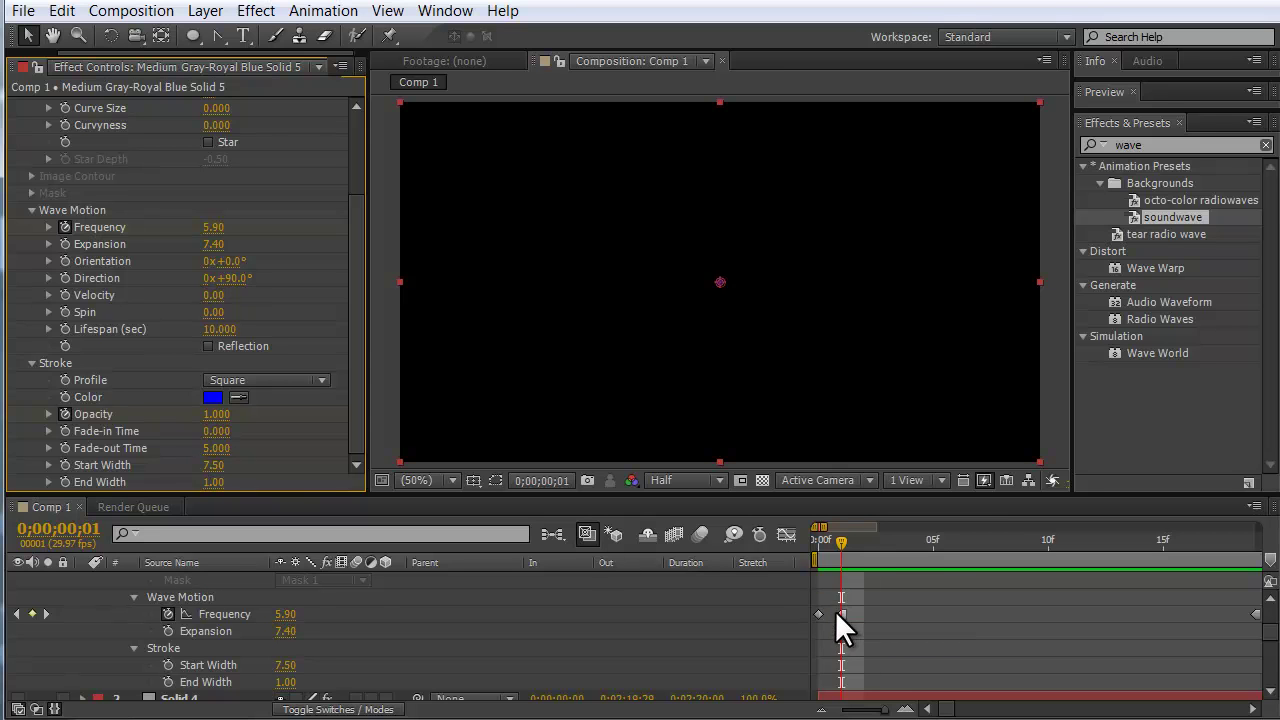
left_click_drag(841, 540, 804, 540)
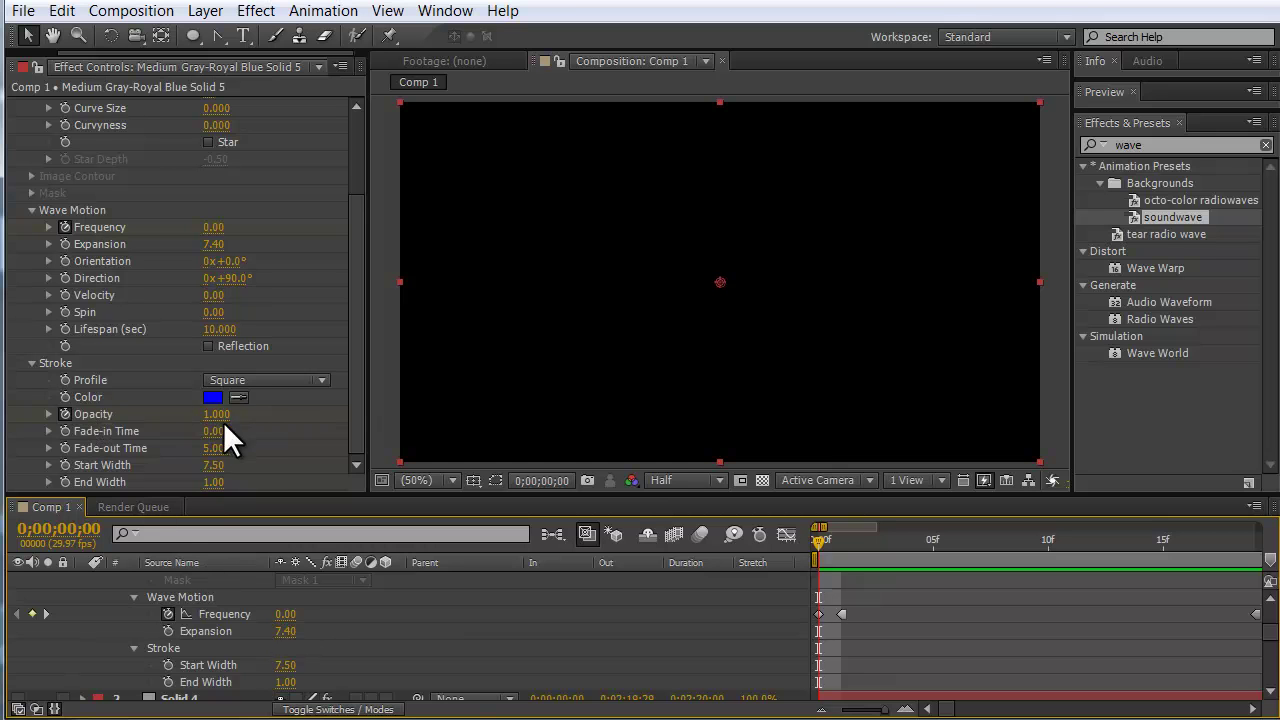
left_click_drag(214, 414, 55, 430)
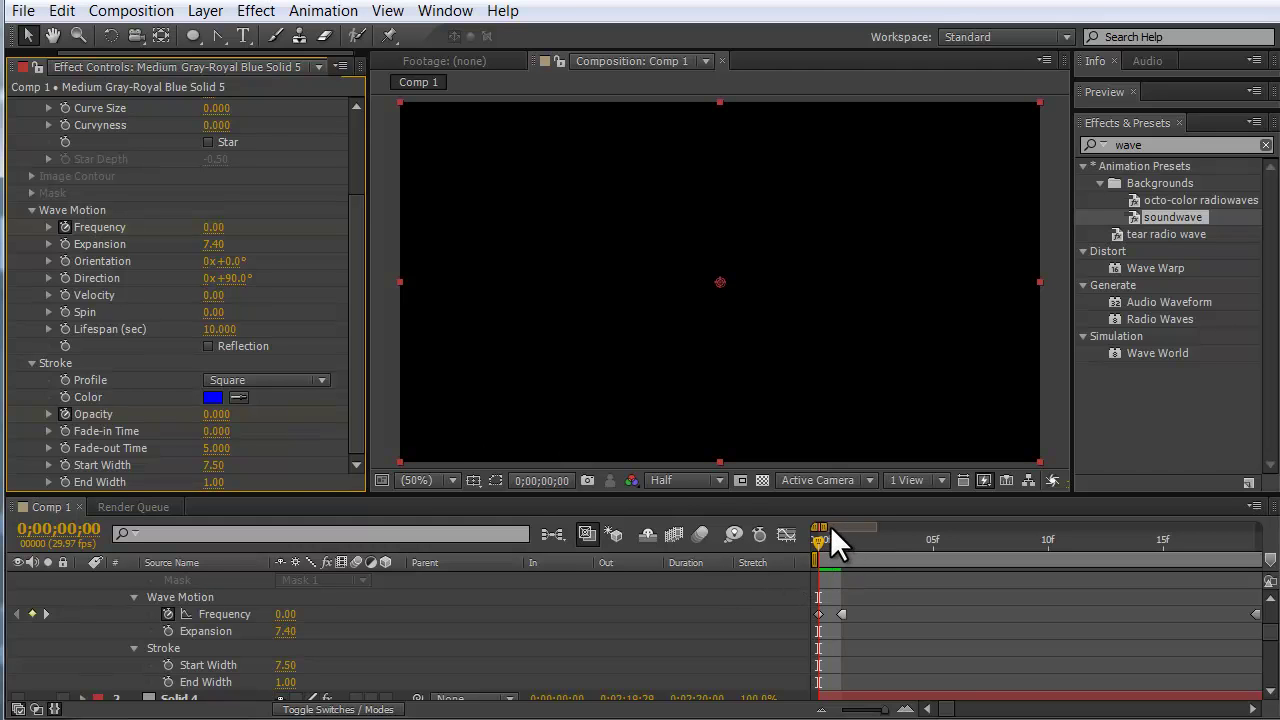
Step: Zoom out to seconds, preview at 0;00;01;06, and shift the second Frequency keyframe slightly later
left_click_drag(830, 525, 870, 546)
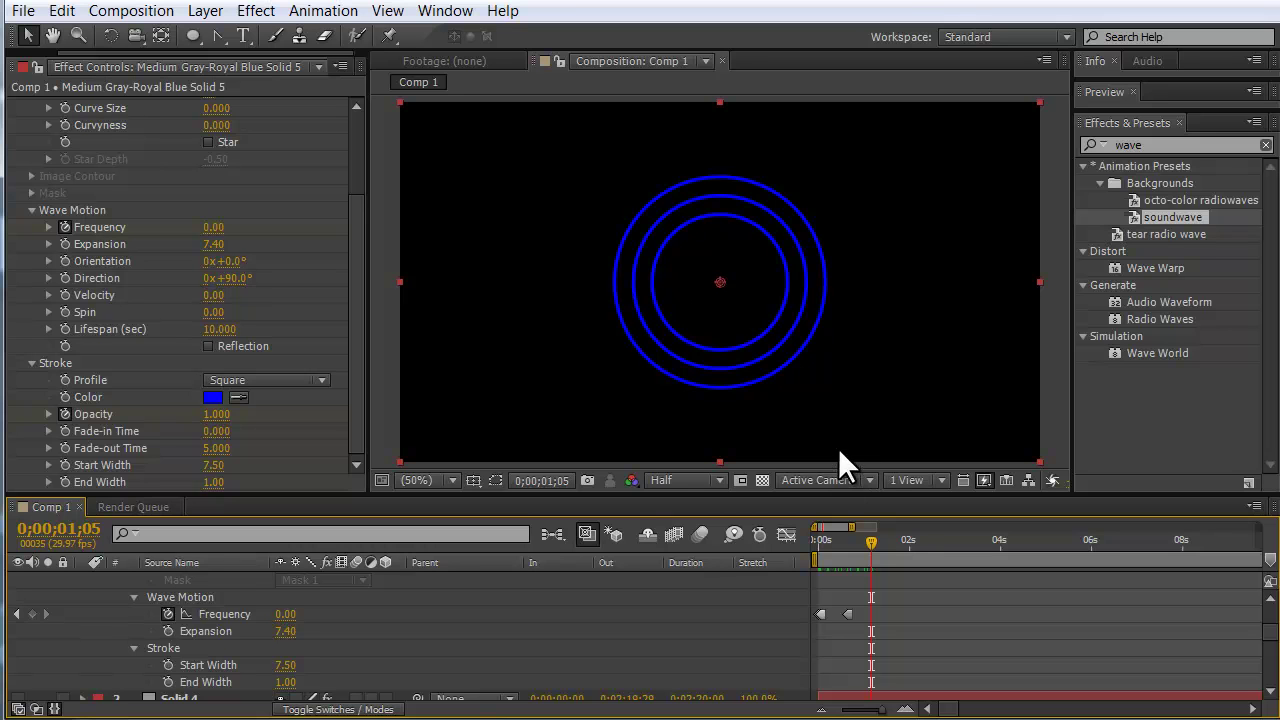
left_click_drag(869, 534, 872, 533)
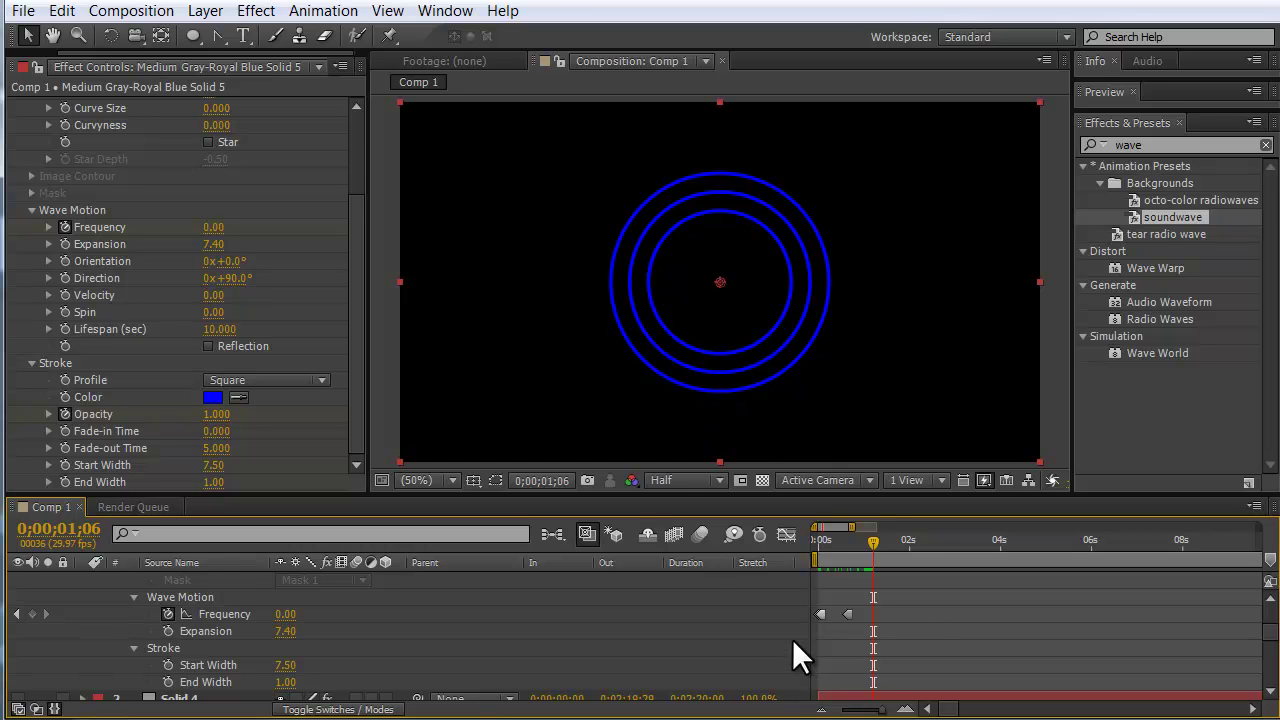
left_click(853, 611)
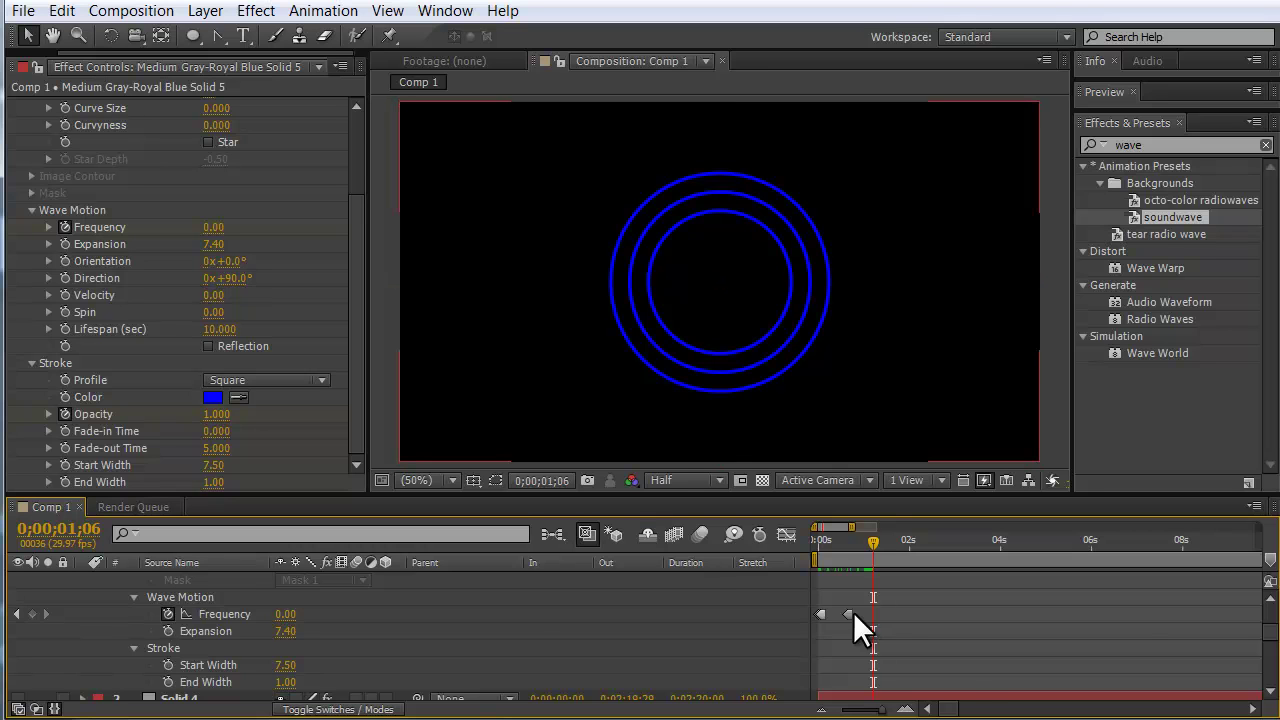
left_click_drag(848, 613, 857, 615)
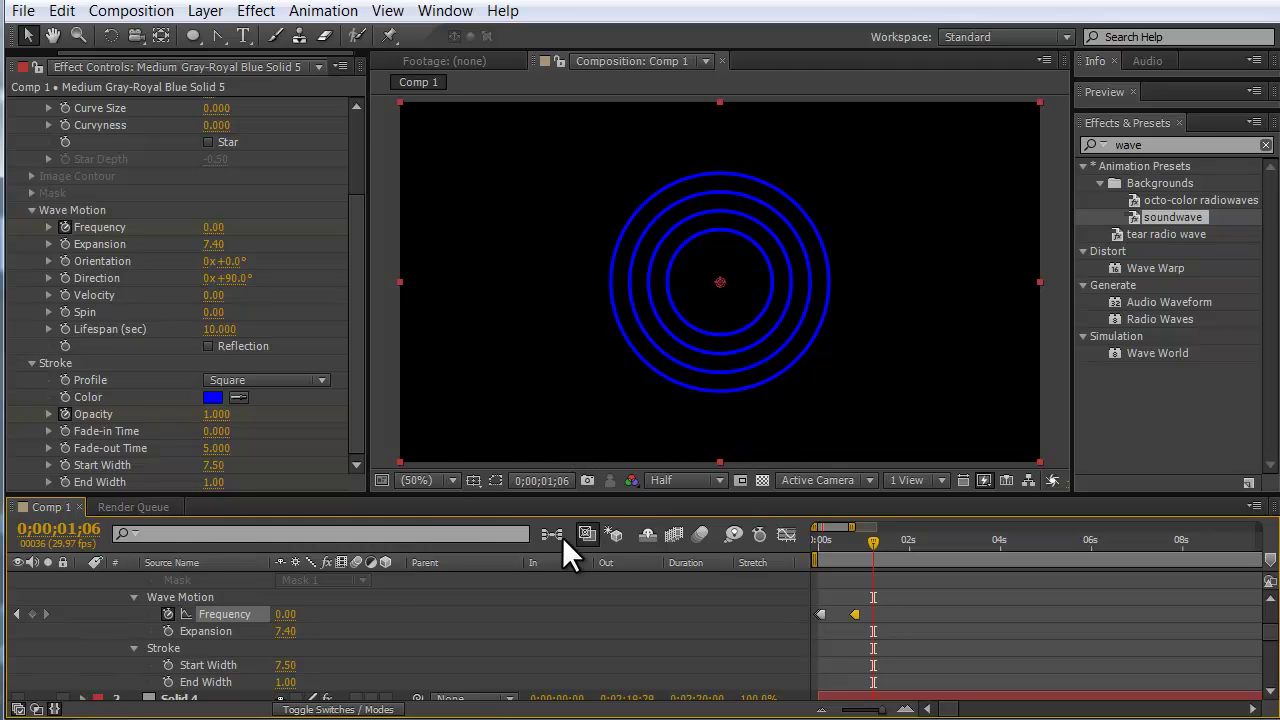
Step: Reveal the Radio Waves solid layer's keyframed properties in the timeline
scroll(330, 588, "up", 2)
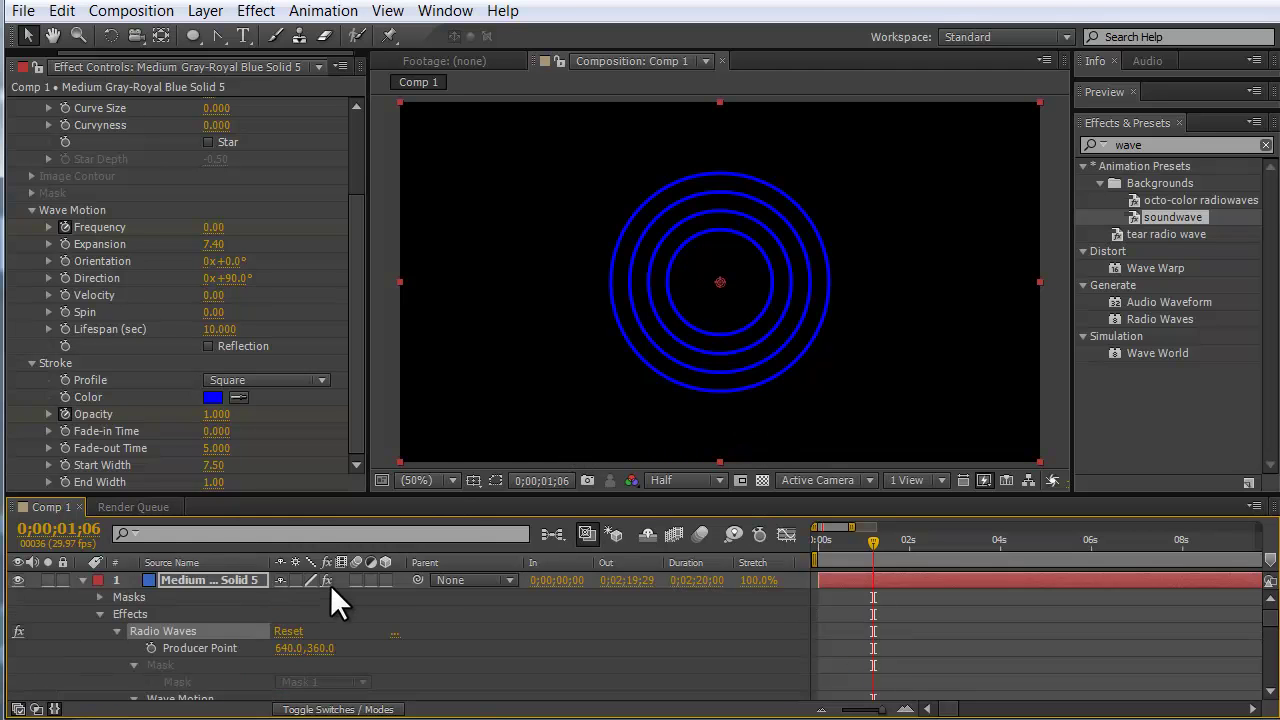
left_click(210, 577)
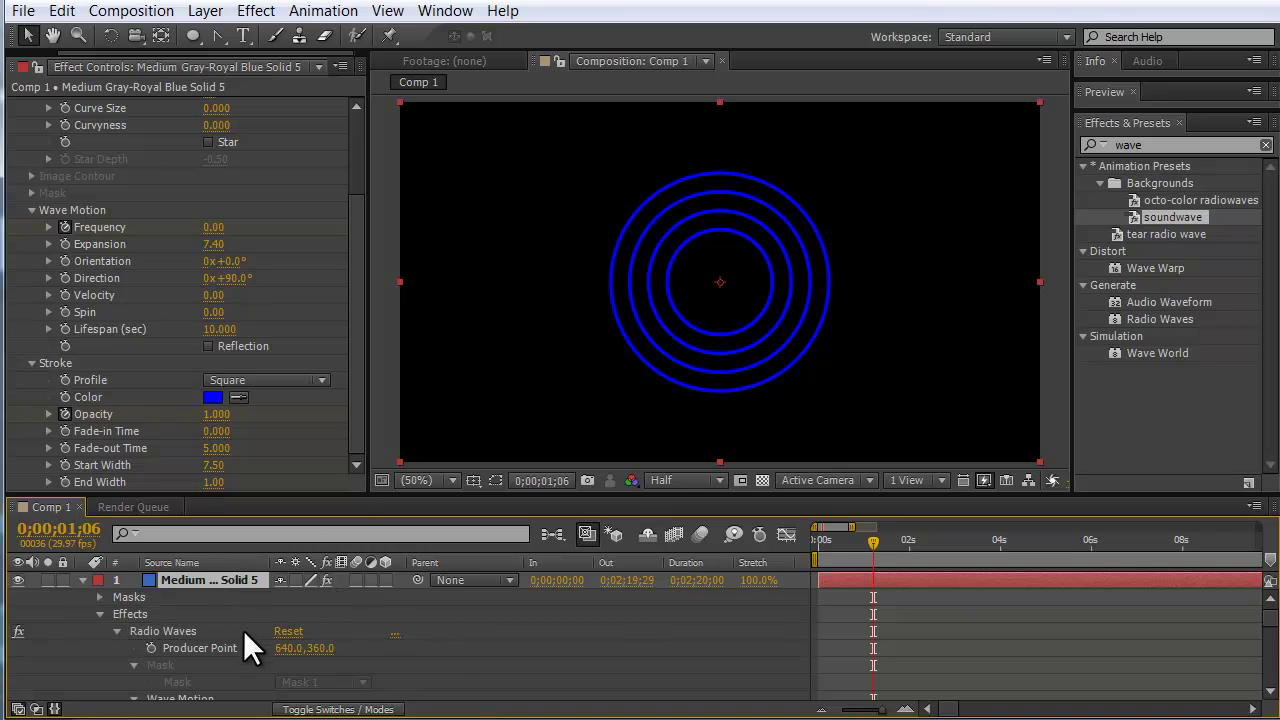
key("m")
scroll(501, 614, "down", 5)
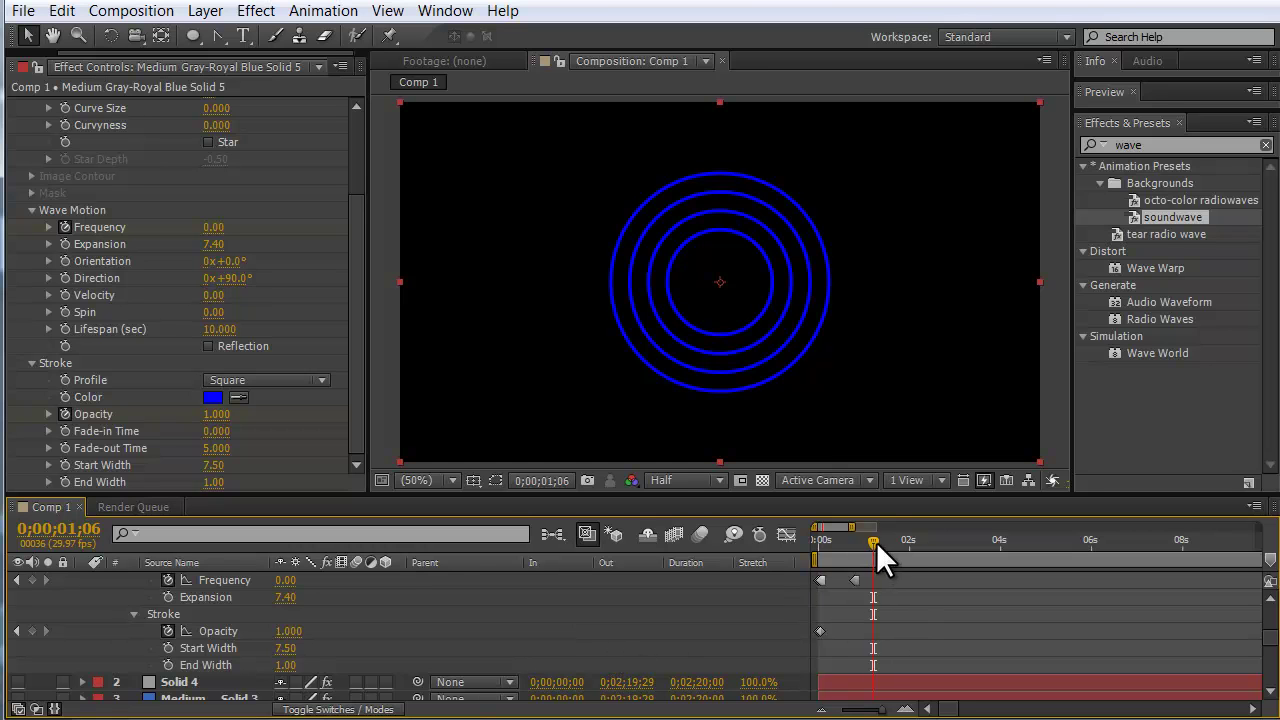
Step: Set stroke Opacity to 0.230 at the 0;00;00;24 Frequency keyframe and preview to 0;00;02;01
left_click_drag(876, 542, 838, 548)
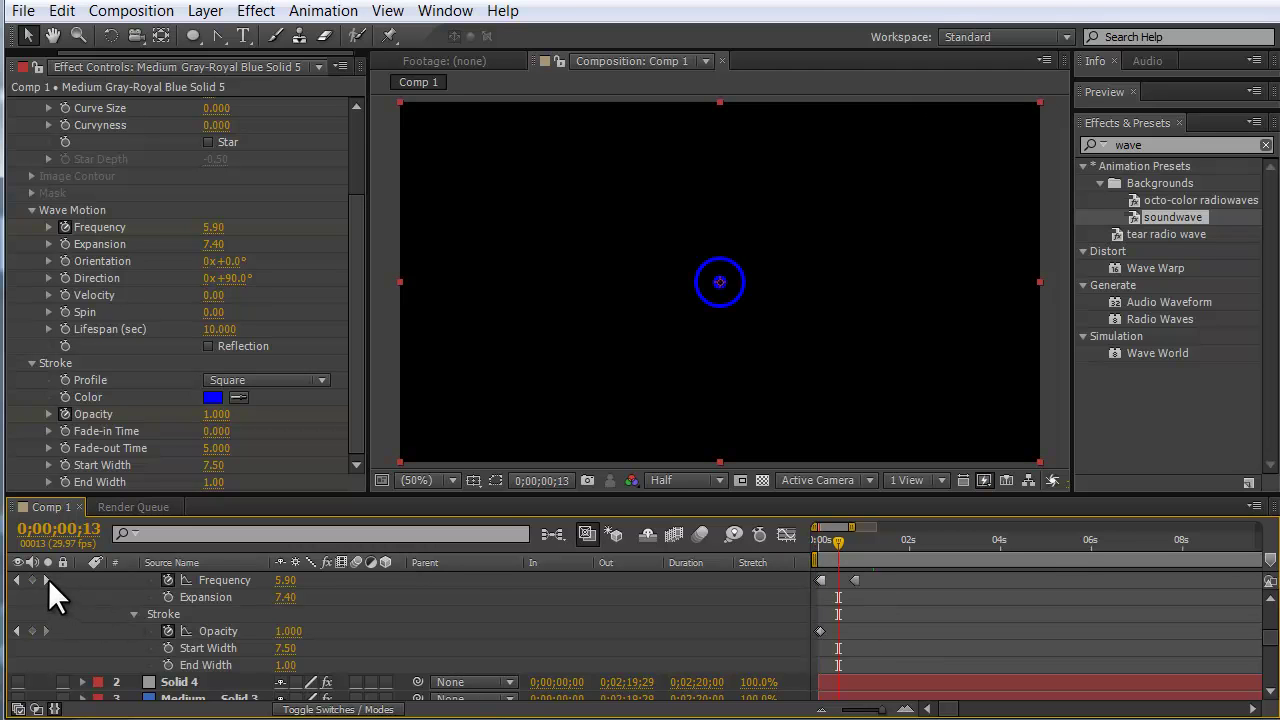
left_click(46, 578)
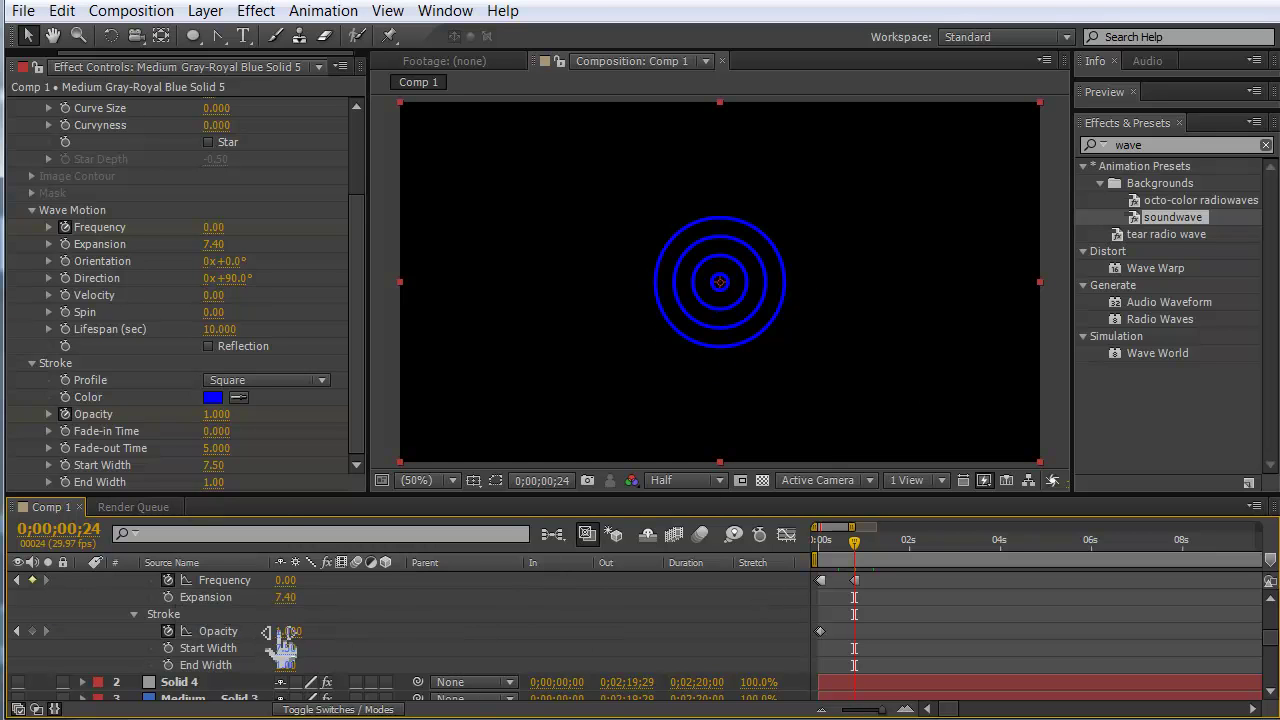
left_click_drag(215, 414, 140, 423)
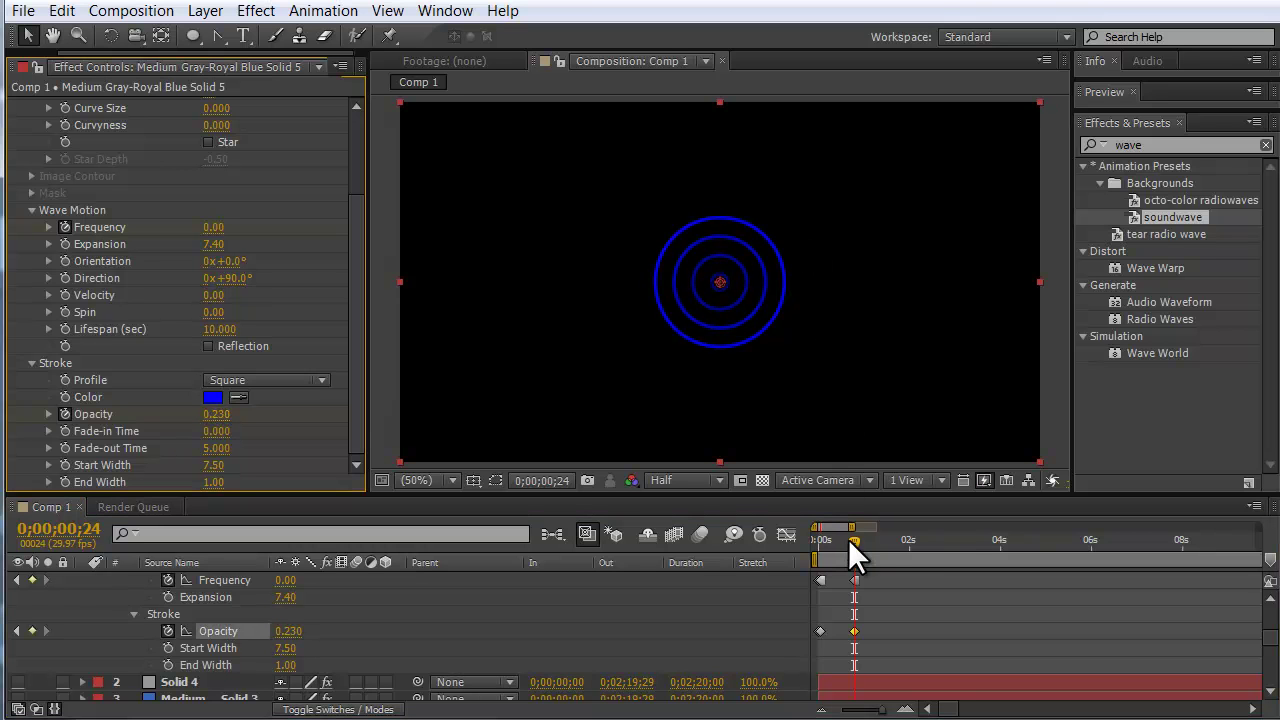
left_click_drag(855, 541, 910, 540)
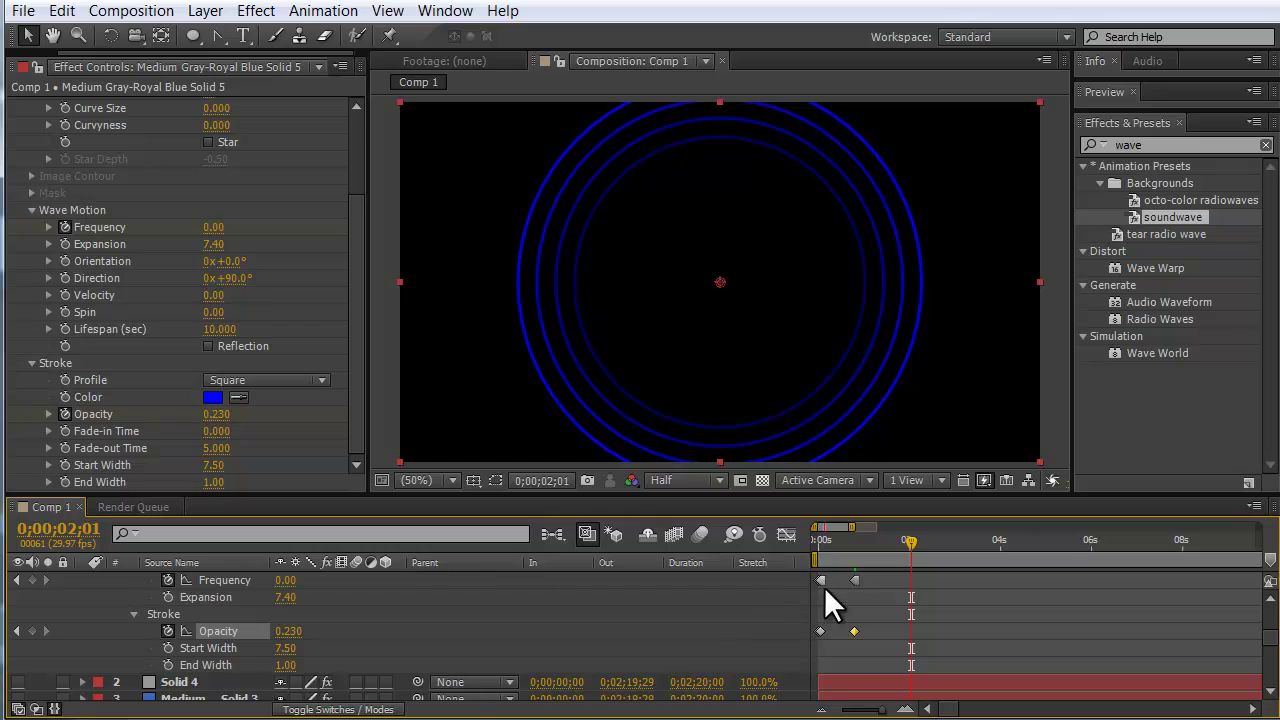
Step: Marquee-select the later Frequency and Opacity keyframes and drag them earlier to about 0;00;01;07
left_click(855, 580)
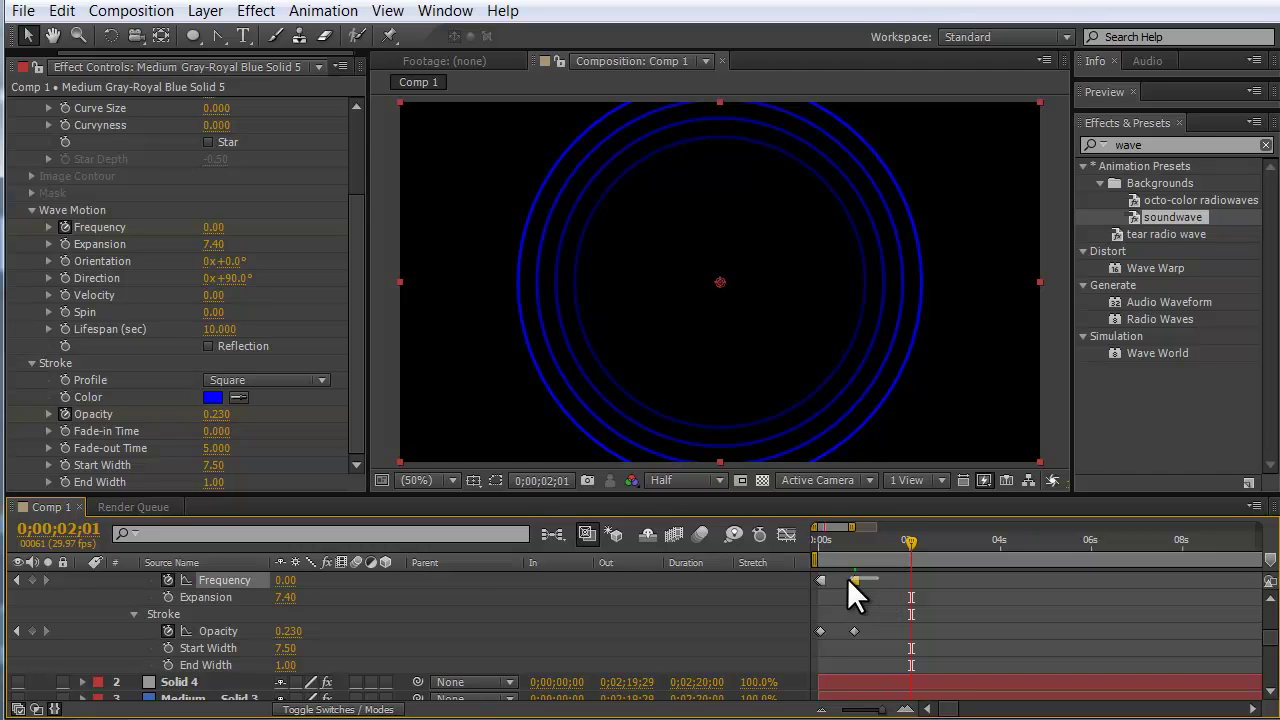
left_click(818, 583, "shift")
right_click(855, 581)
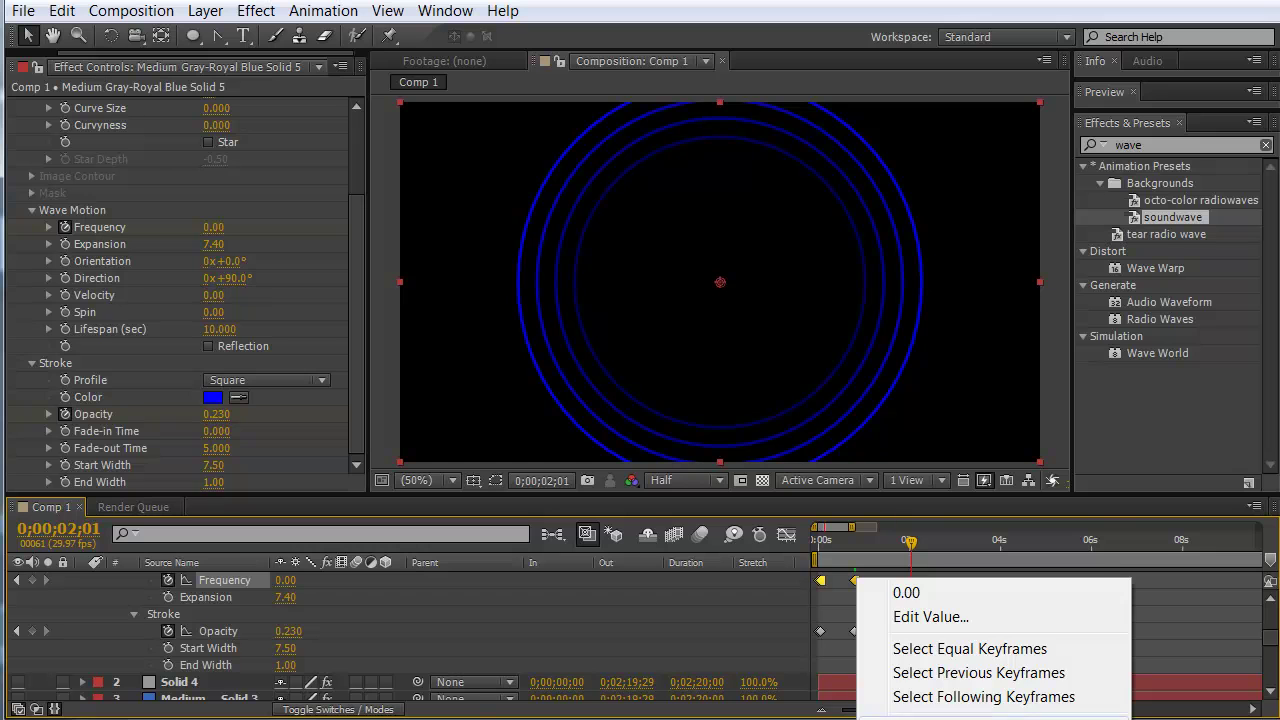
key("Escape")
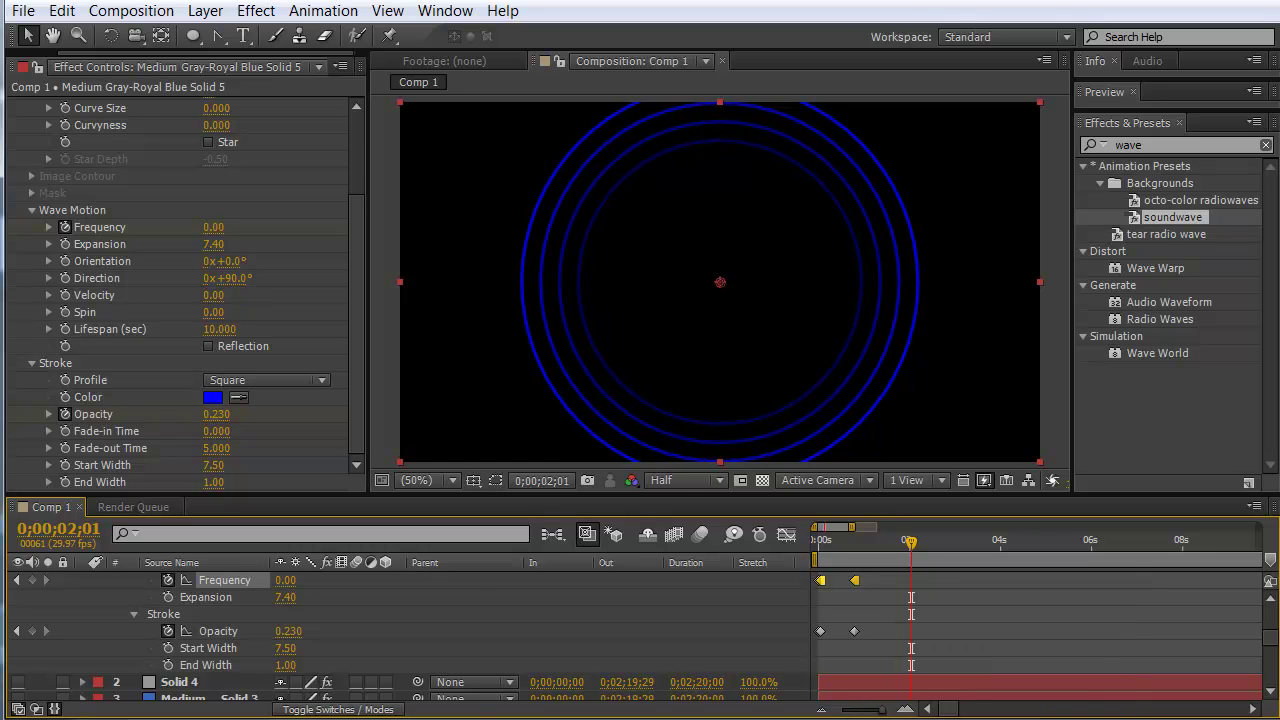
right_click(855, 578)
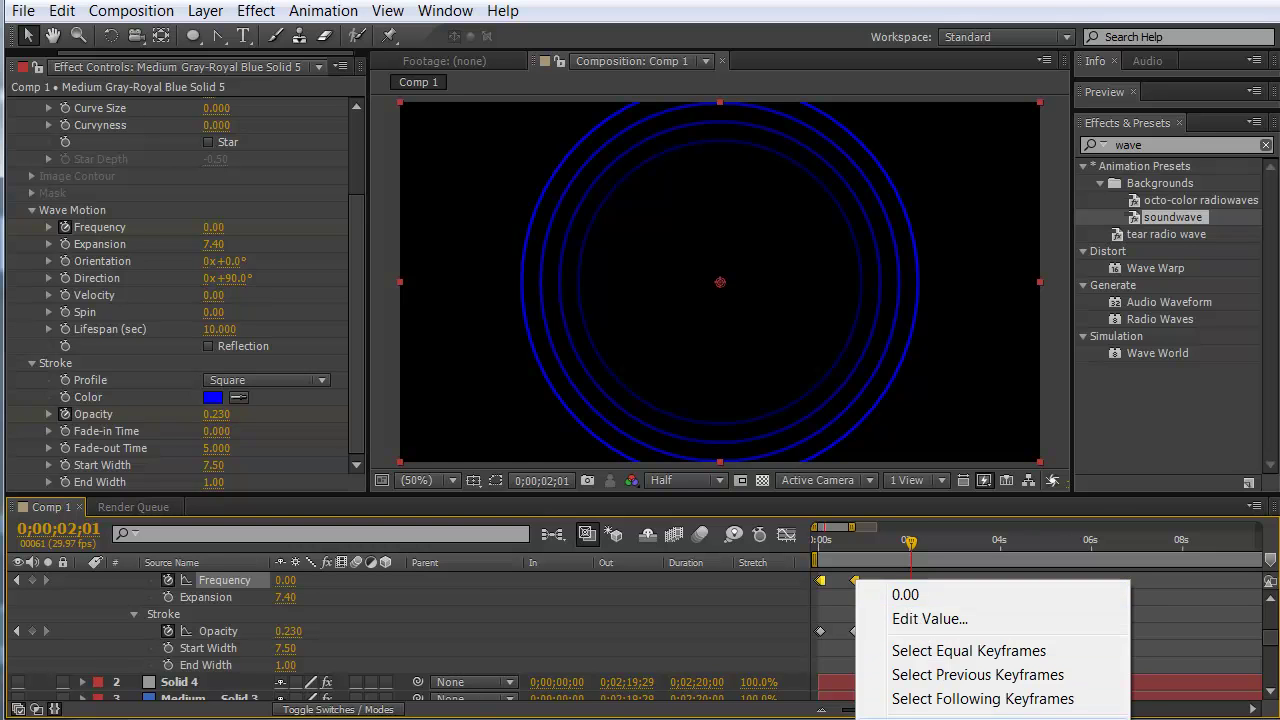
key("Escape")
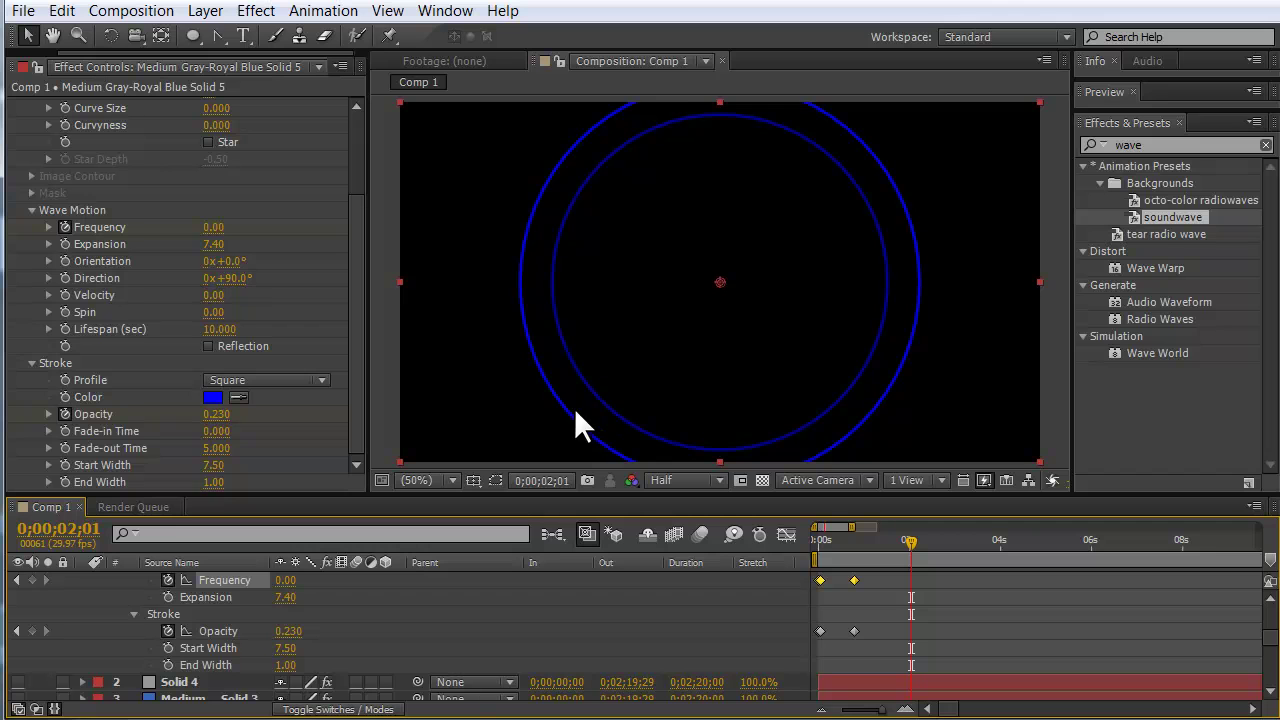
left_click(880, 592)
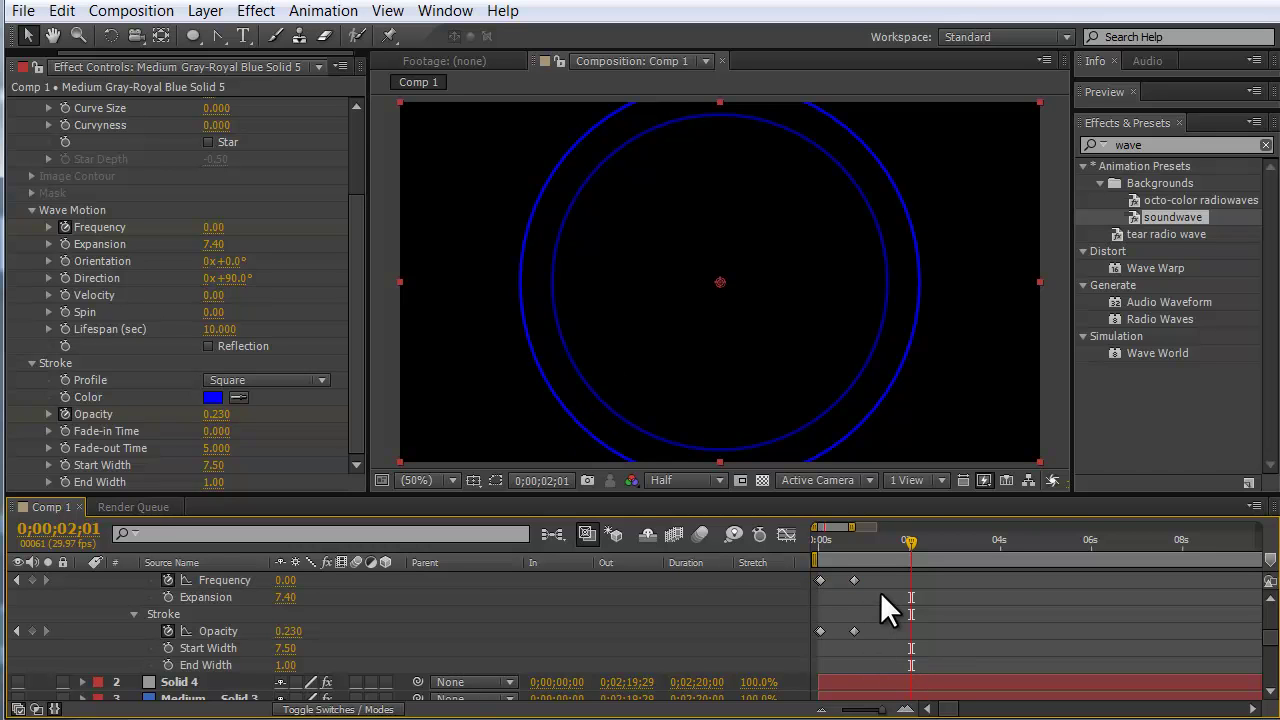
left_click_drag(886, 577, 894, 635)
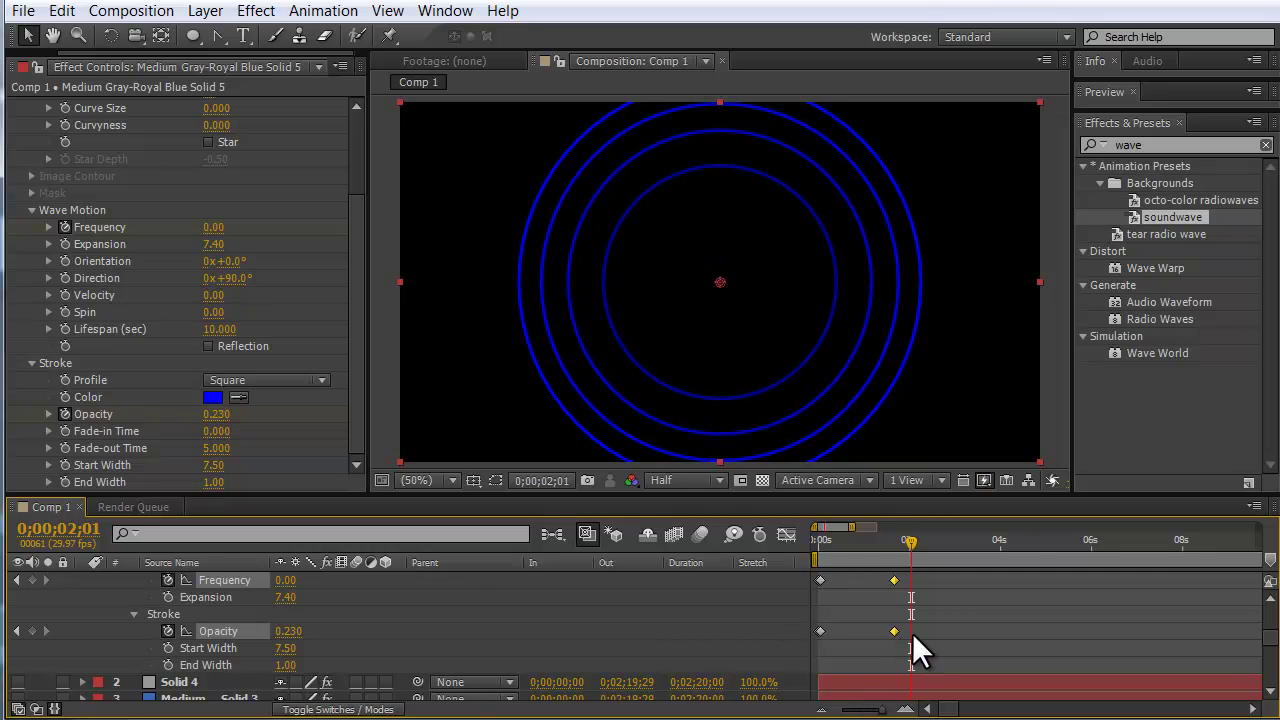
left_click_drag(897, 630, 877, 630)
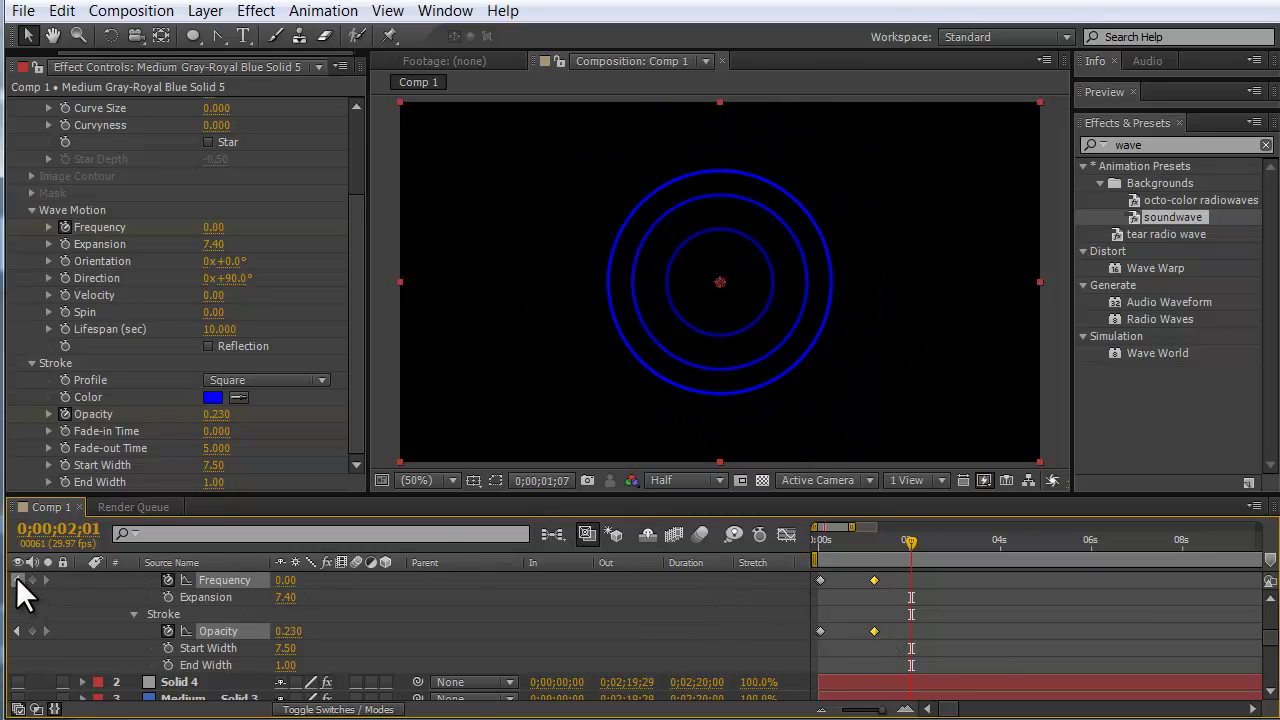
Step: Raise the first Frequency keyframe to 17.00 and scrub ahead to watch the rings grow
left_click(16, 580)
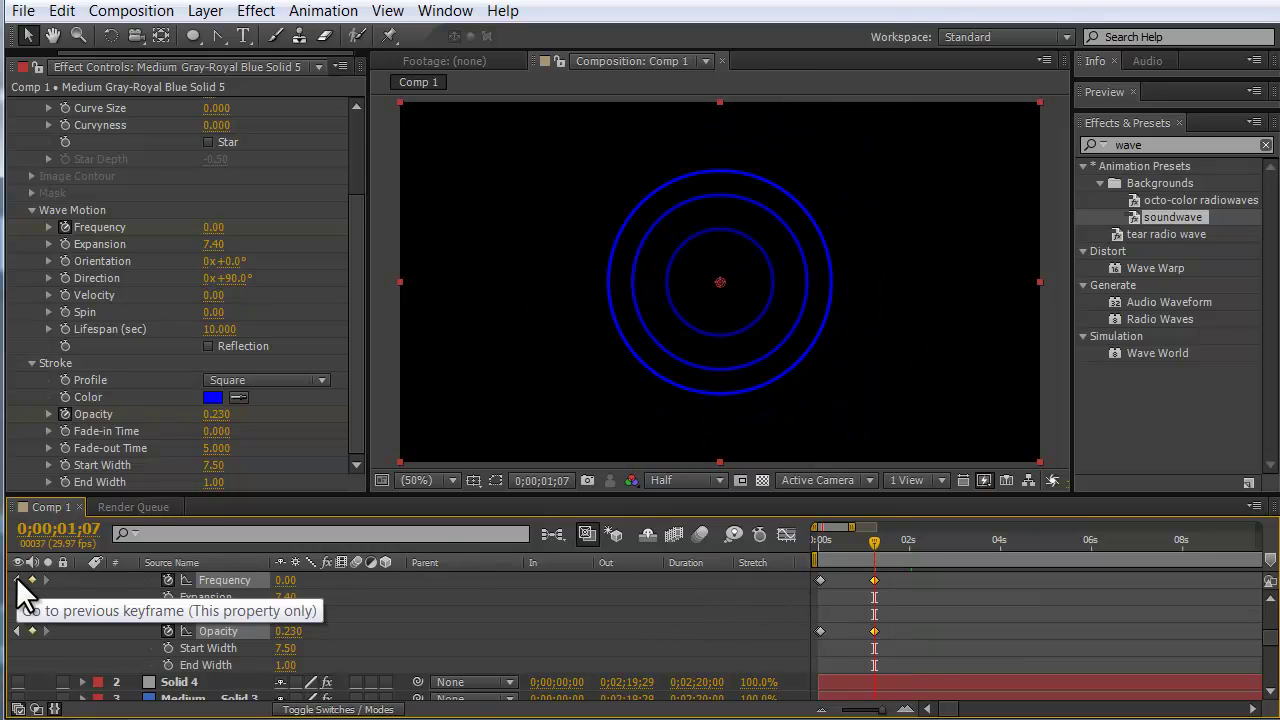
left_click(16, 580)
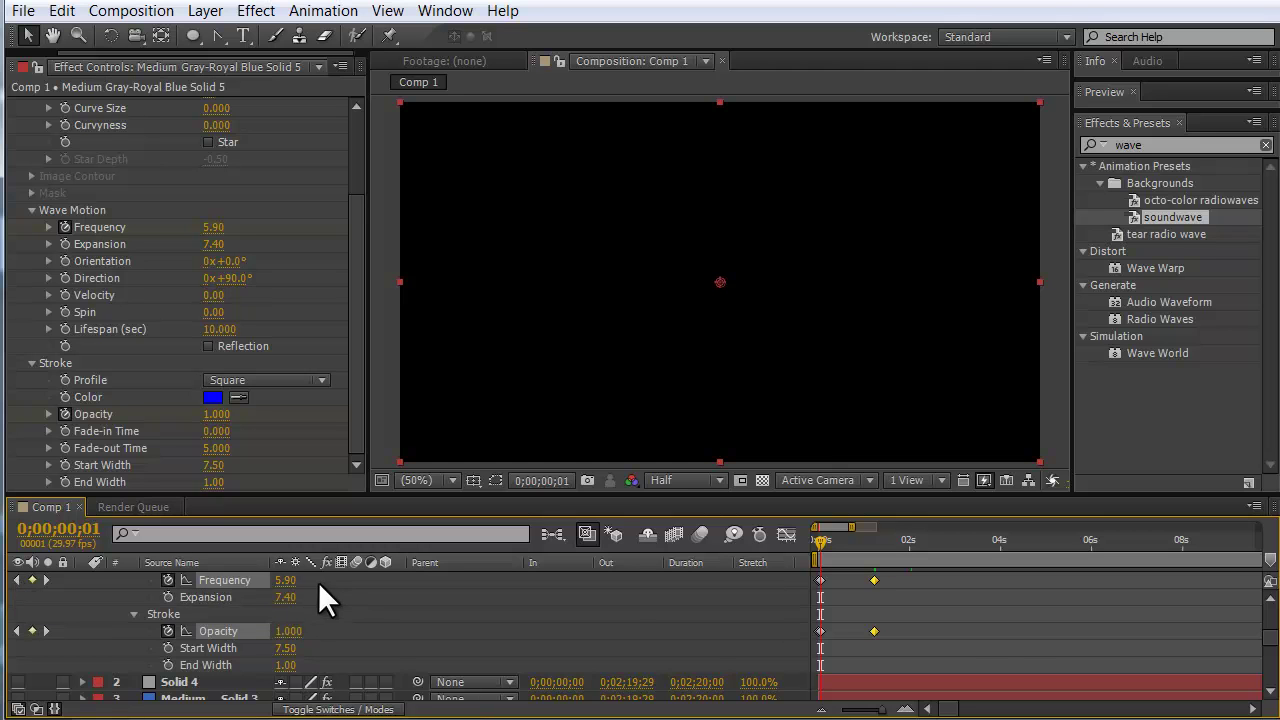
left_click(400, 592)
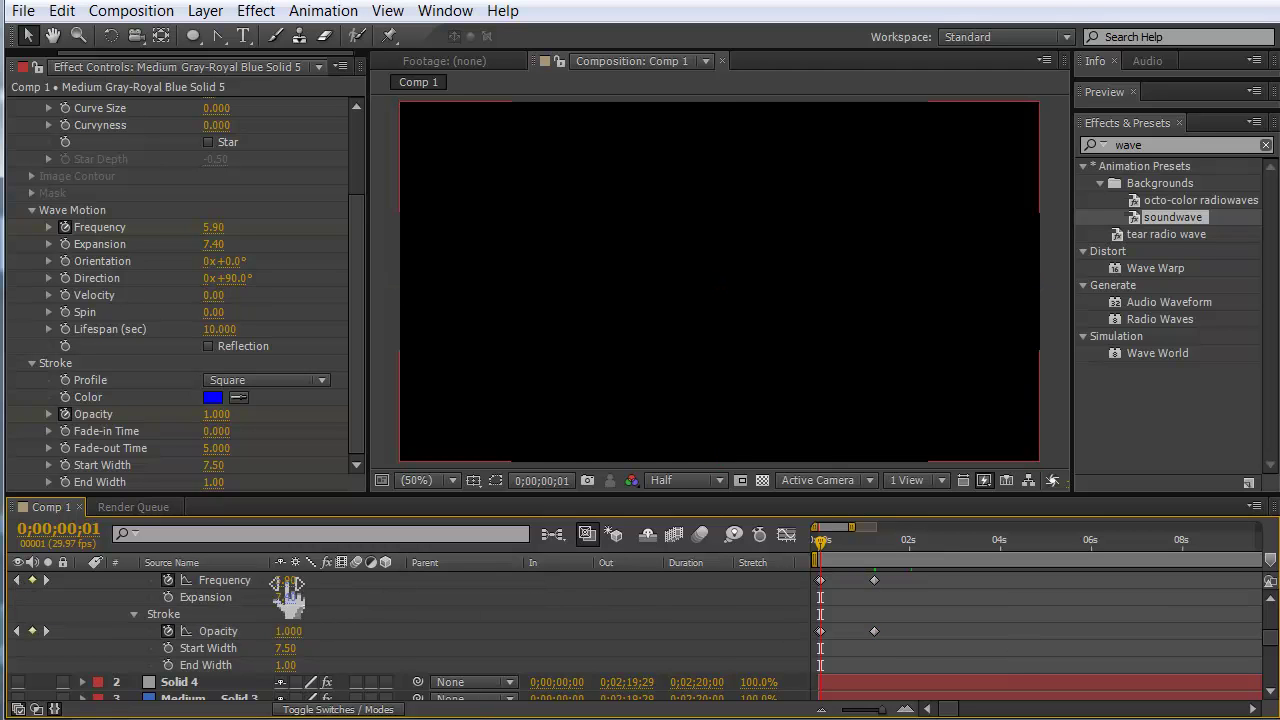
left_click_drag(286, 580, 396, 580)
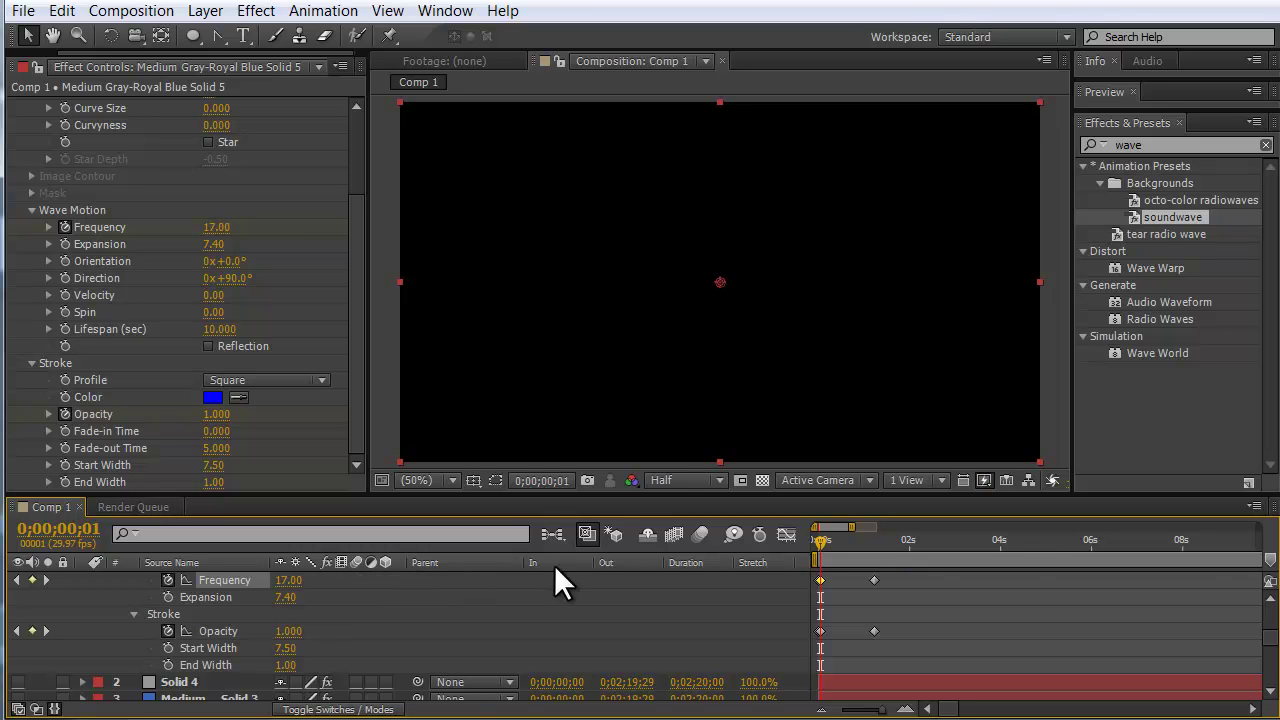
key("Page_Down")
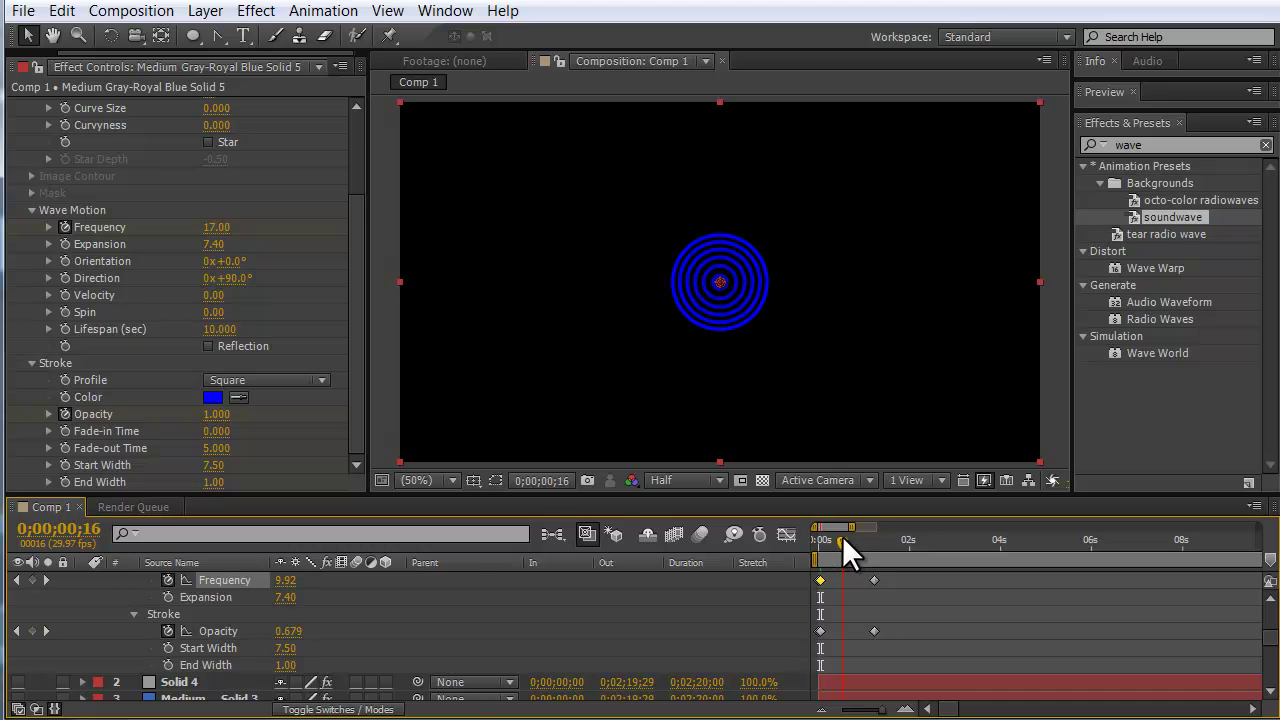
left_click_drag(843, 536, 889, 538)
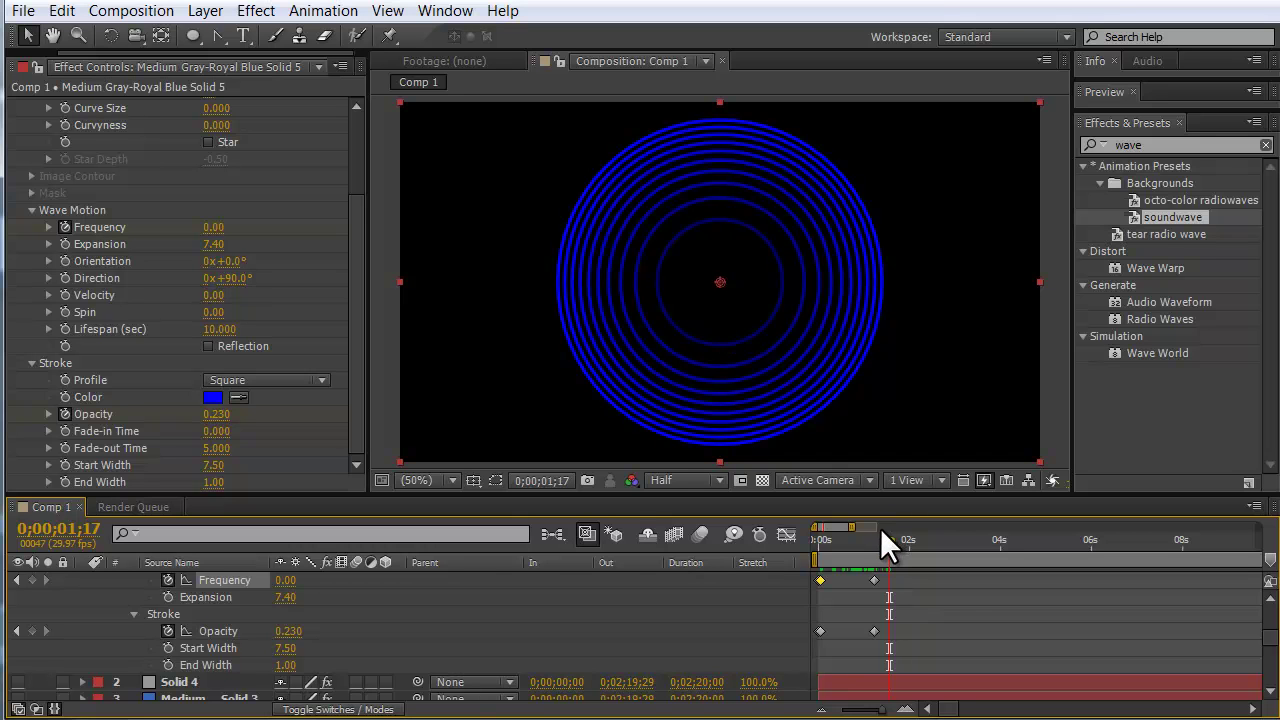
left_click_drag(891, 538, 956, 546)
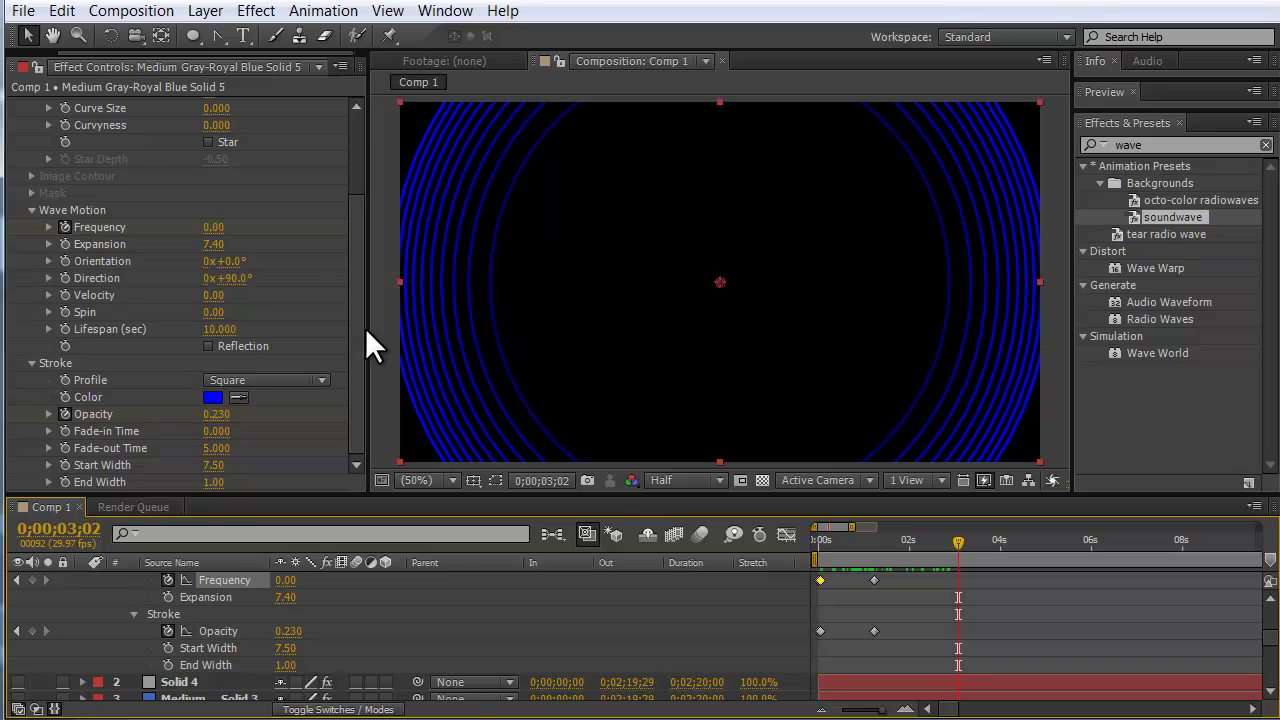
Step: Set Lifespan to 4.500 seconds and Fade-out Time to 1.200, then return to the start
left_click_drag(222, 330, 191, 345)
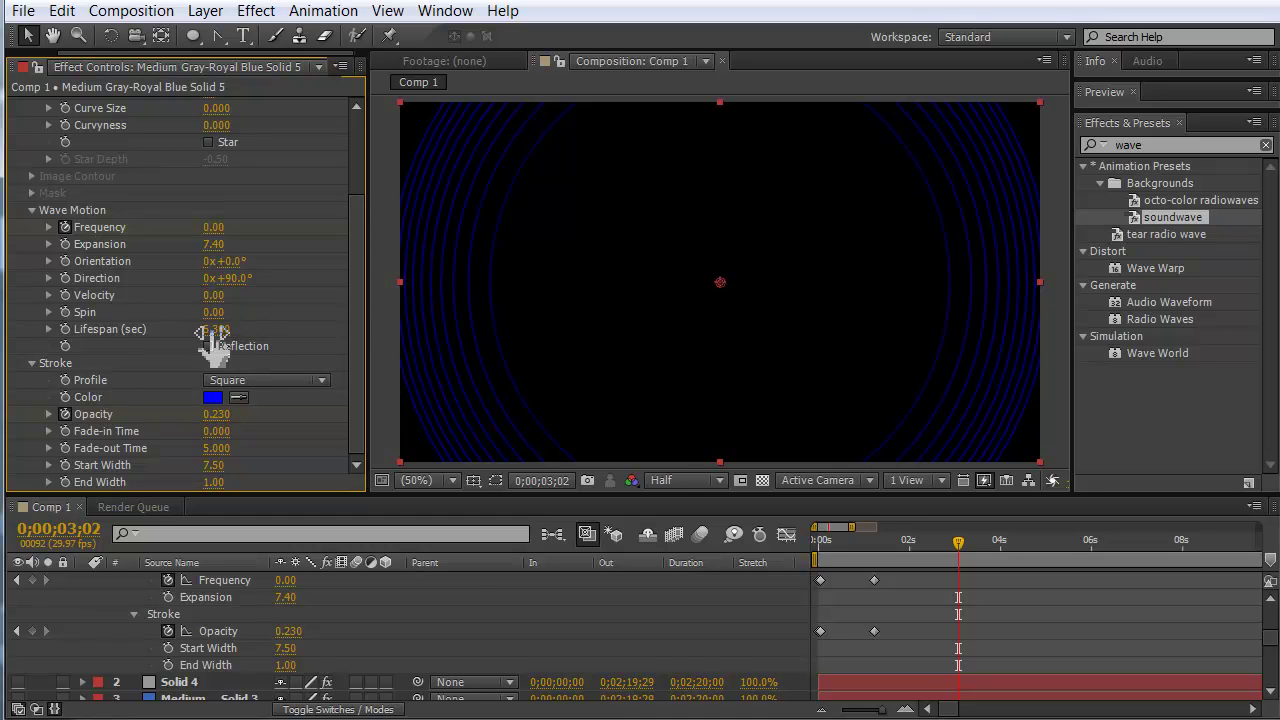
left_click_drag(213, 332, 207, 331)
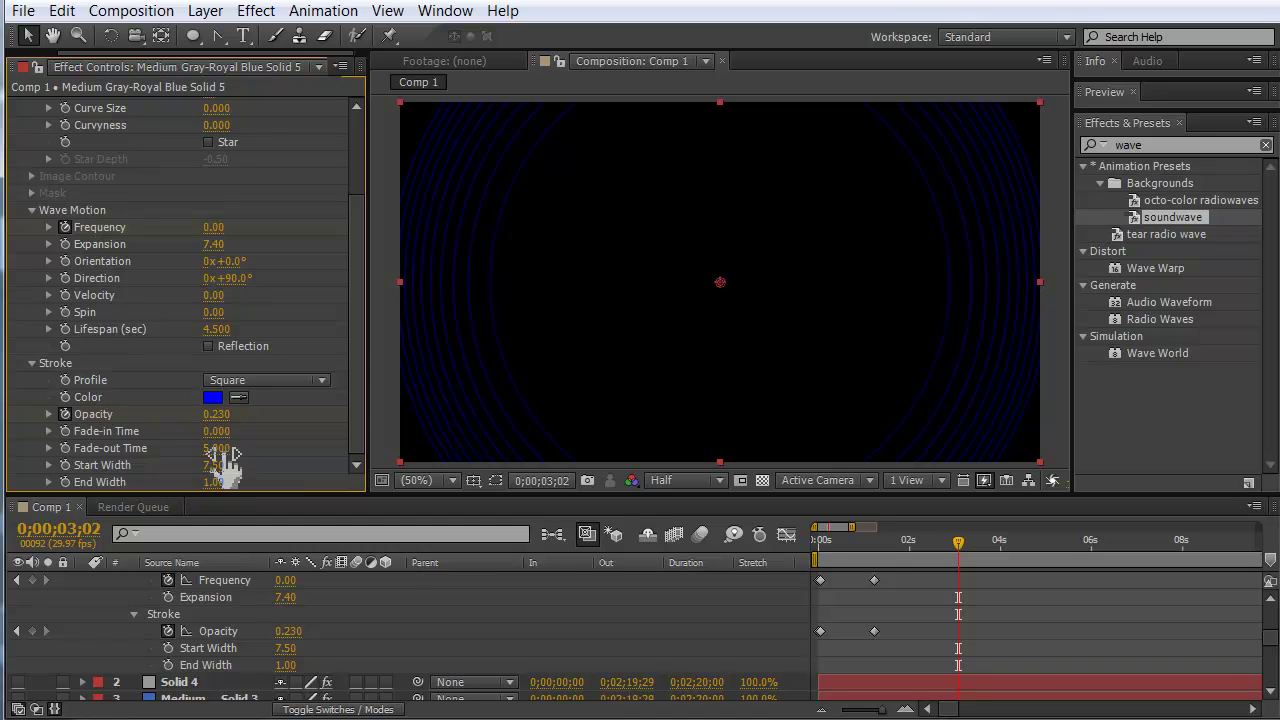
left_click_drag(220, 447, 186, 456)
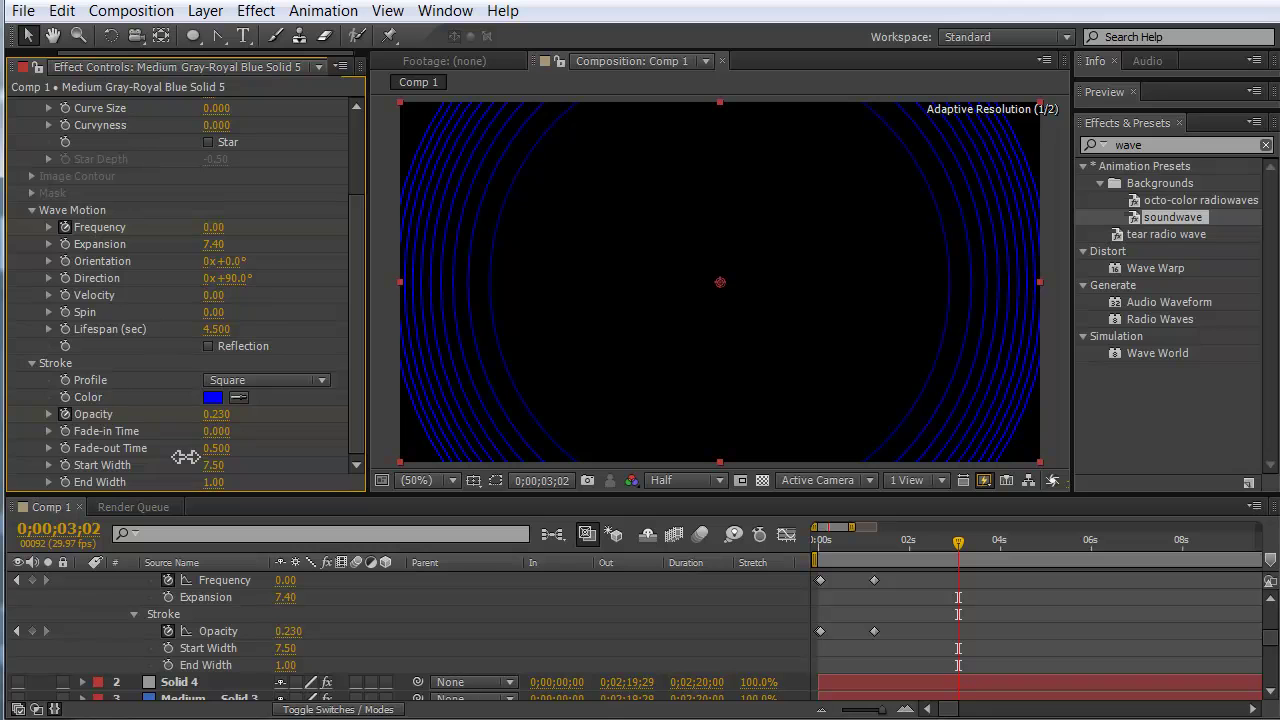
left_click_drag(185, 456, 188, 456)
left_click_drag(188, 456, 193, 457)
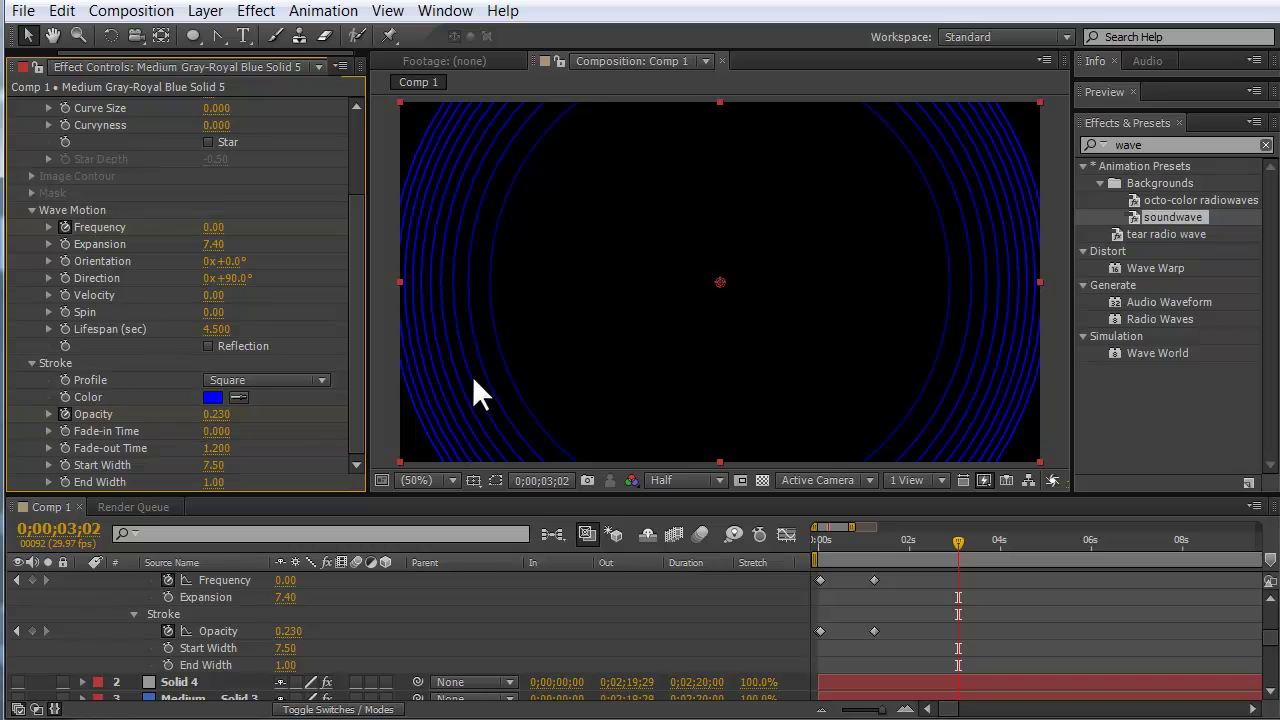
left_click_drag(956, 543, 1004, 553)
Step: Preview the waves, then show Mask 1's teardrop path and select its pointed top vertex
key("space")
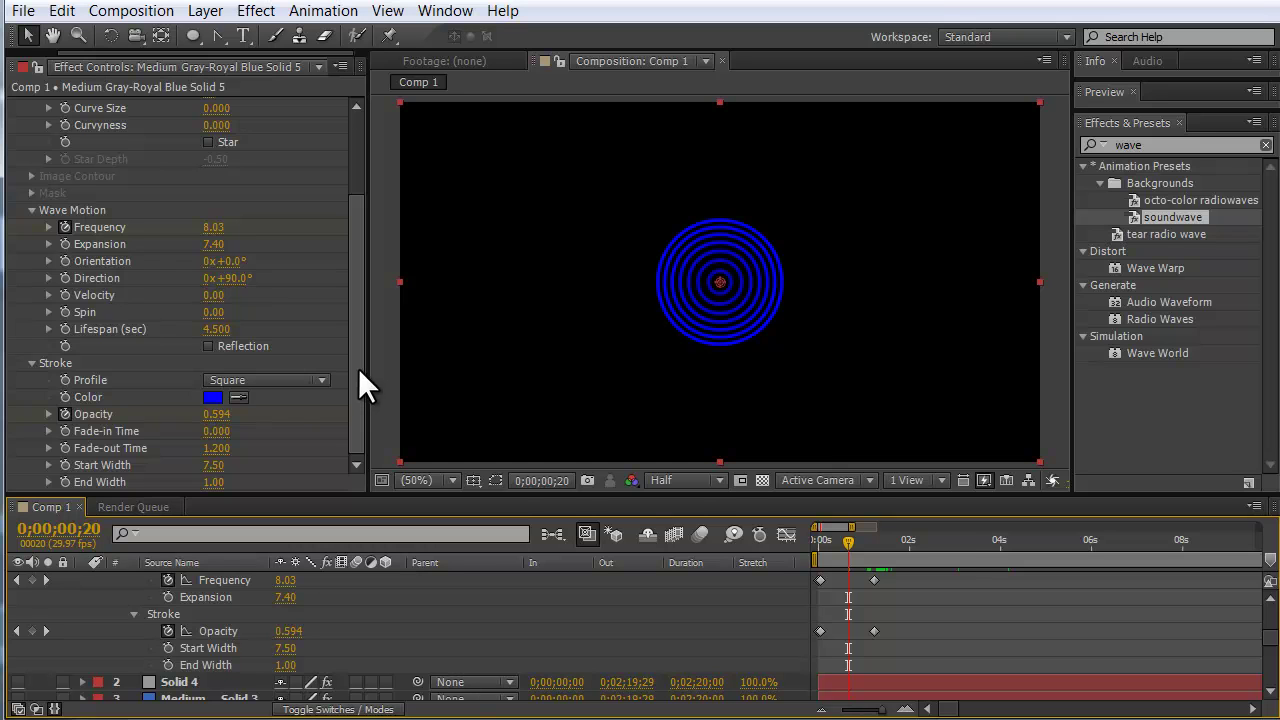
left_click_drag(358, 368, 368, 265)
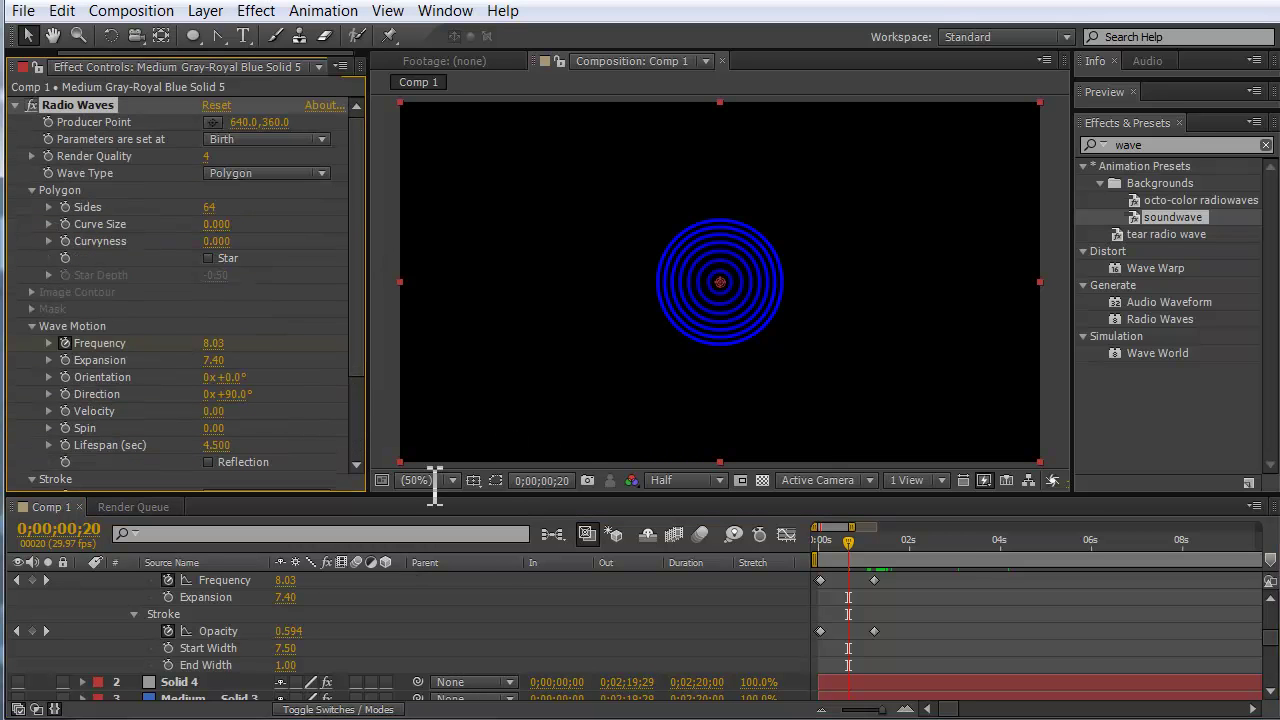
left_click(497, 480)
left_click(717, 205)
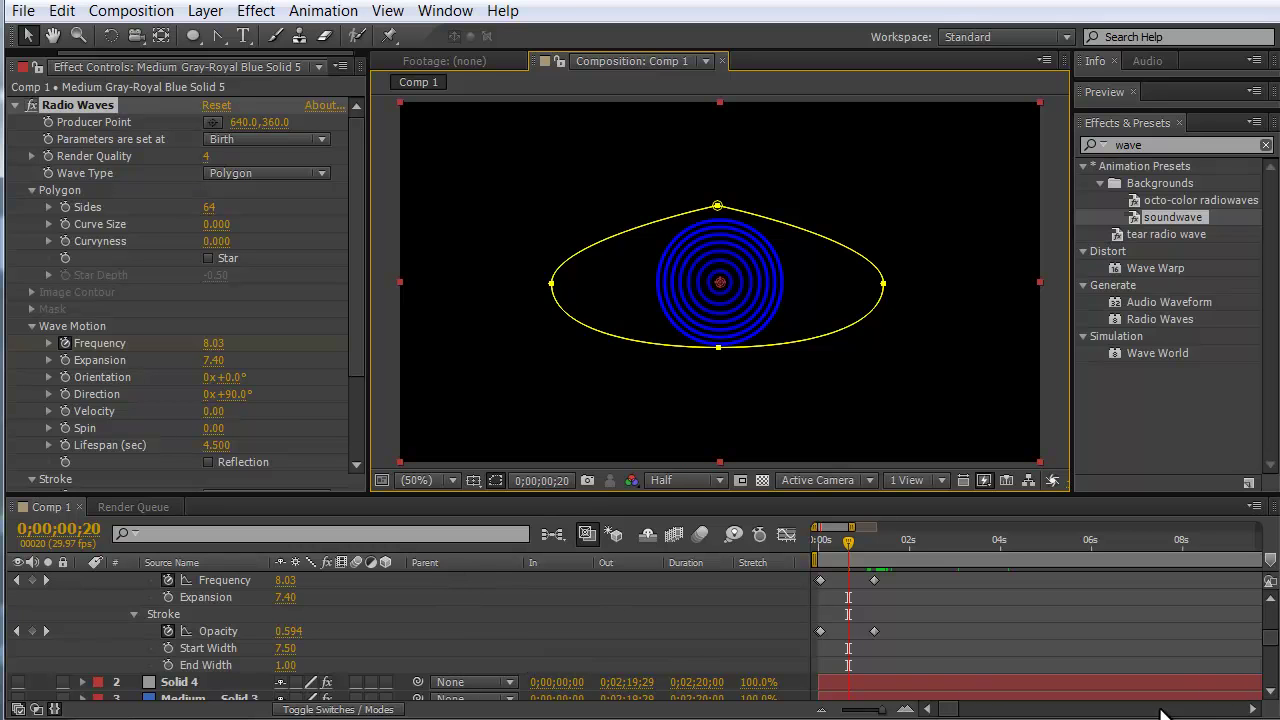
scroll(1270, 650, "up", 6)
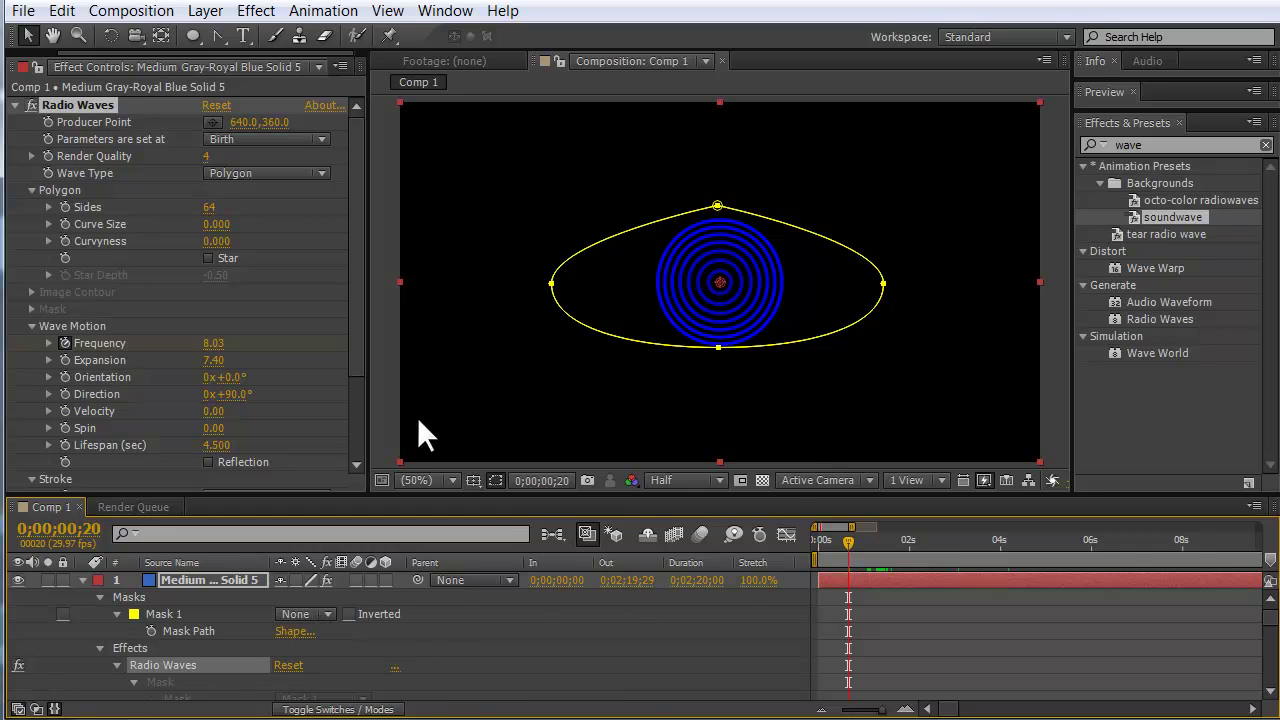
Step: Set Radio Waves Wave Type to Mask with Mask 1, then scrub to preview the rings
left_click(317, 172)
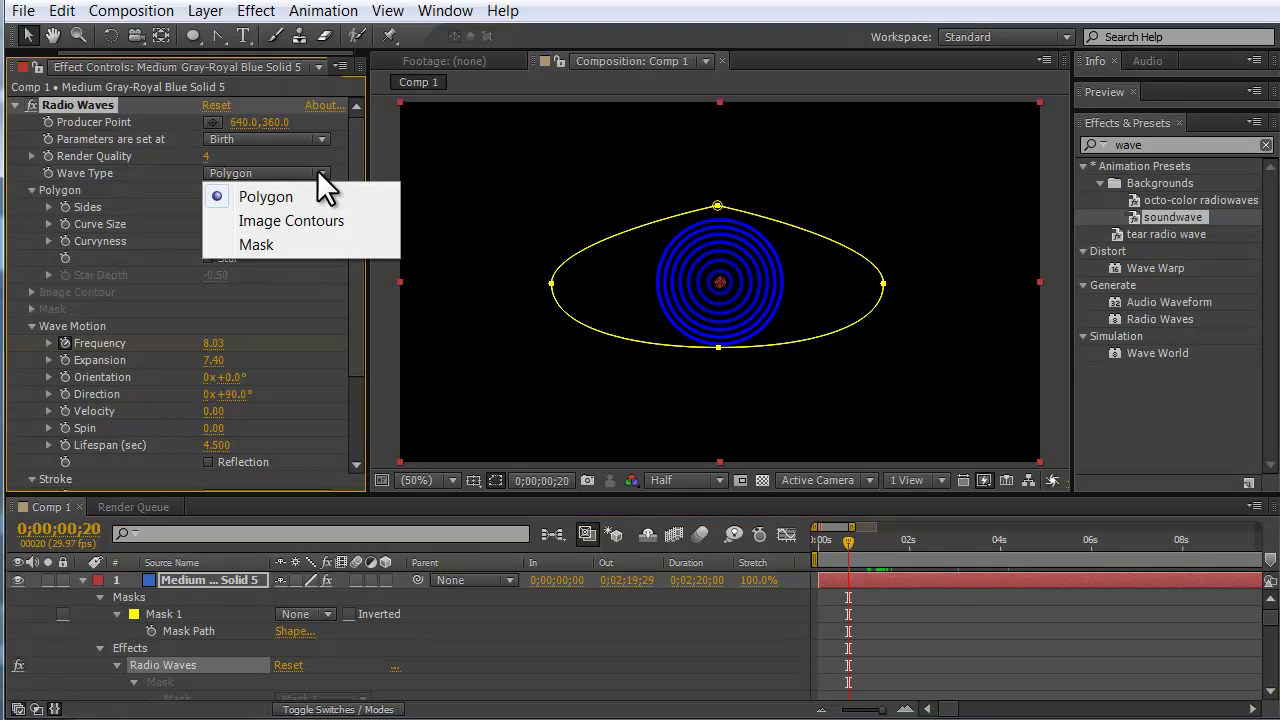
left_click(256, 244)
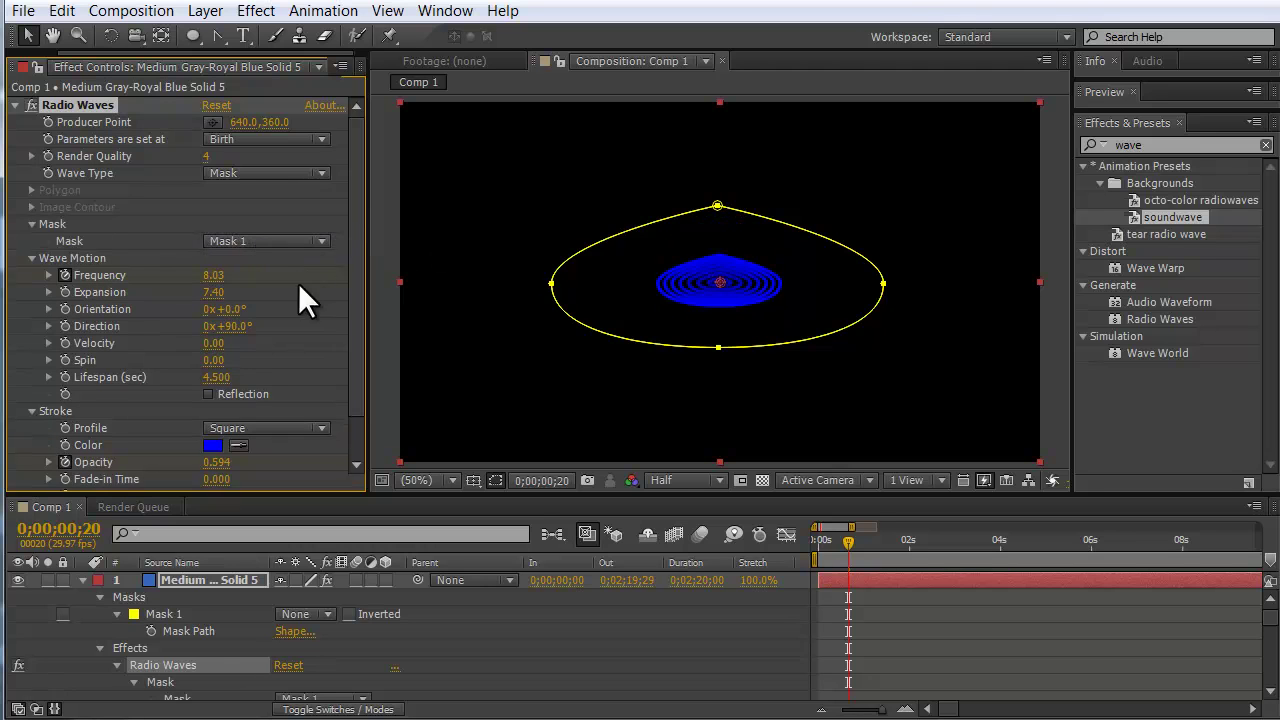
left_click(322, 240)
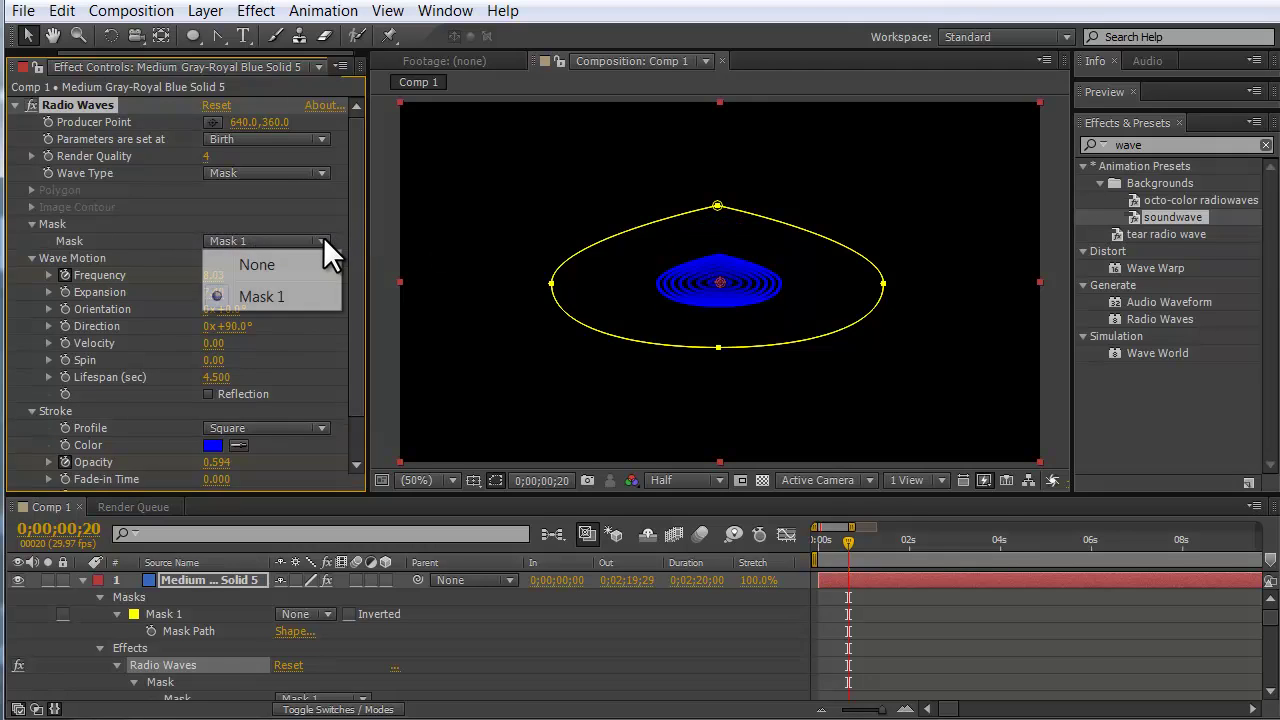
left_click(271, 296)
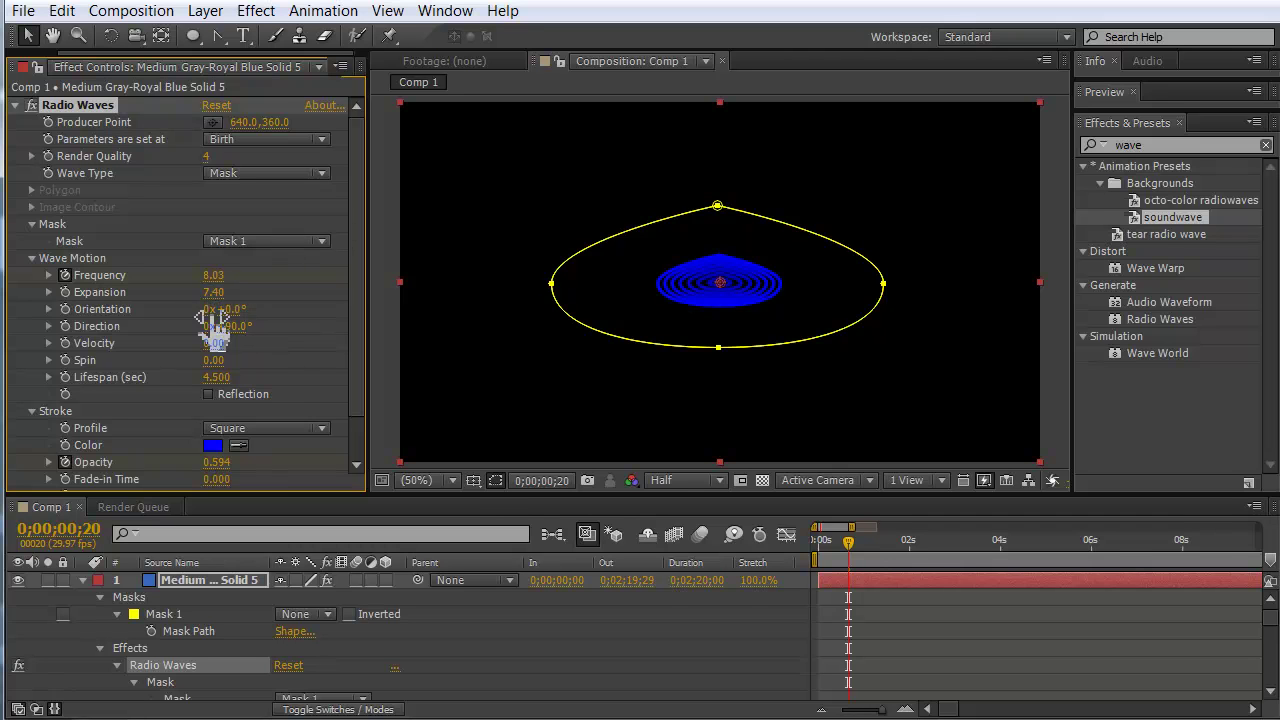
left_click_drag(849, 544, 816, 626)
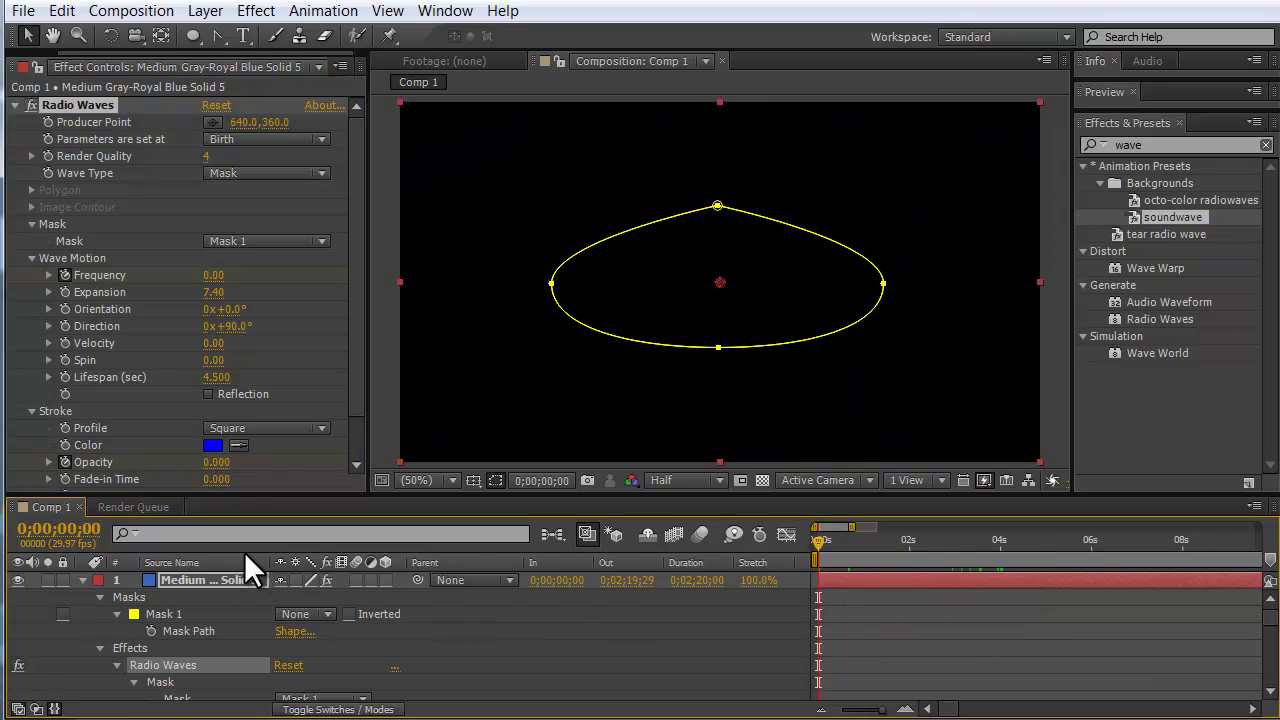
Step: List the solid layer's modified Mask 1 path and Radio Waves Wave Type in the timeline
left_click(210, 577)
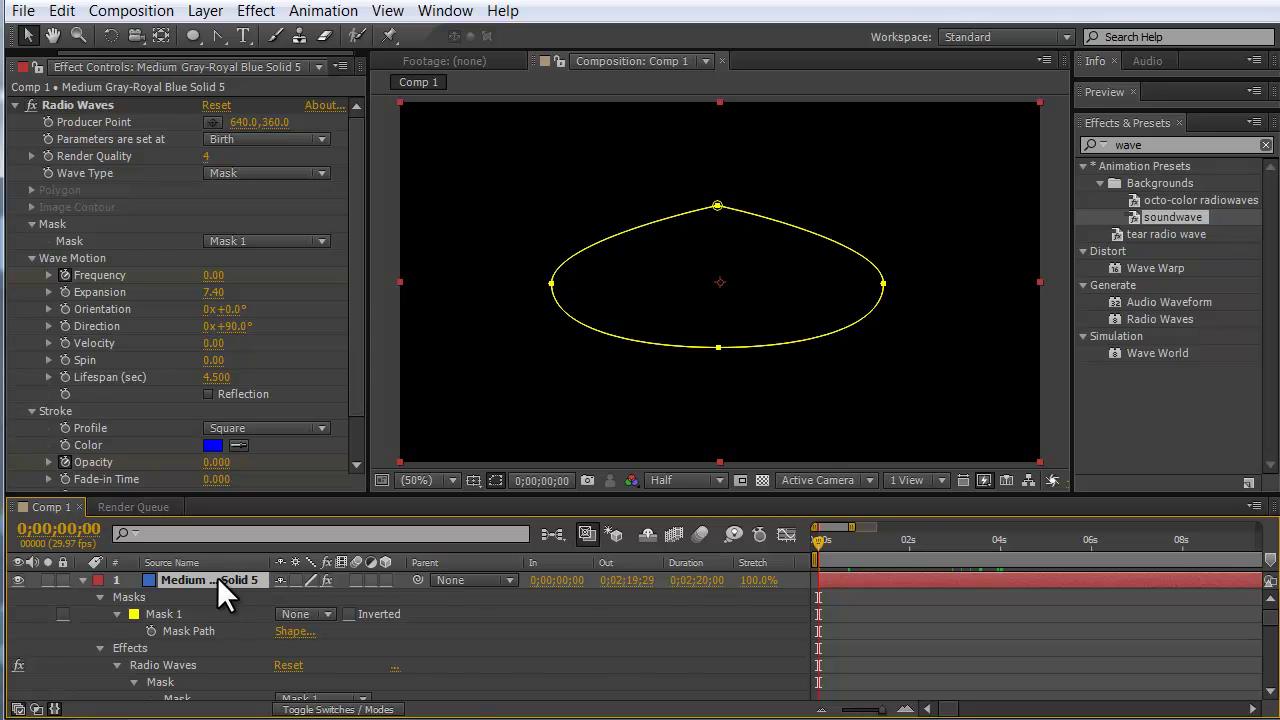
key("u")
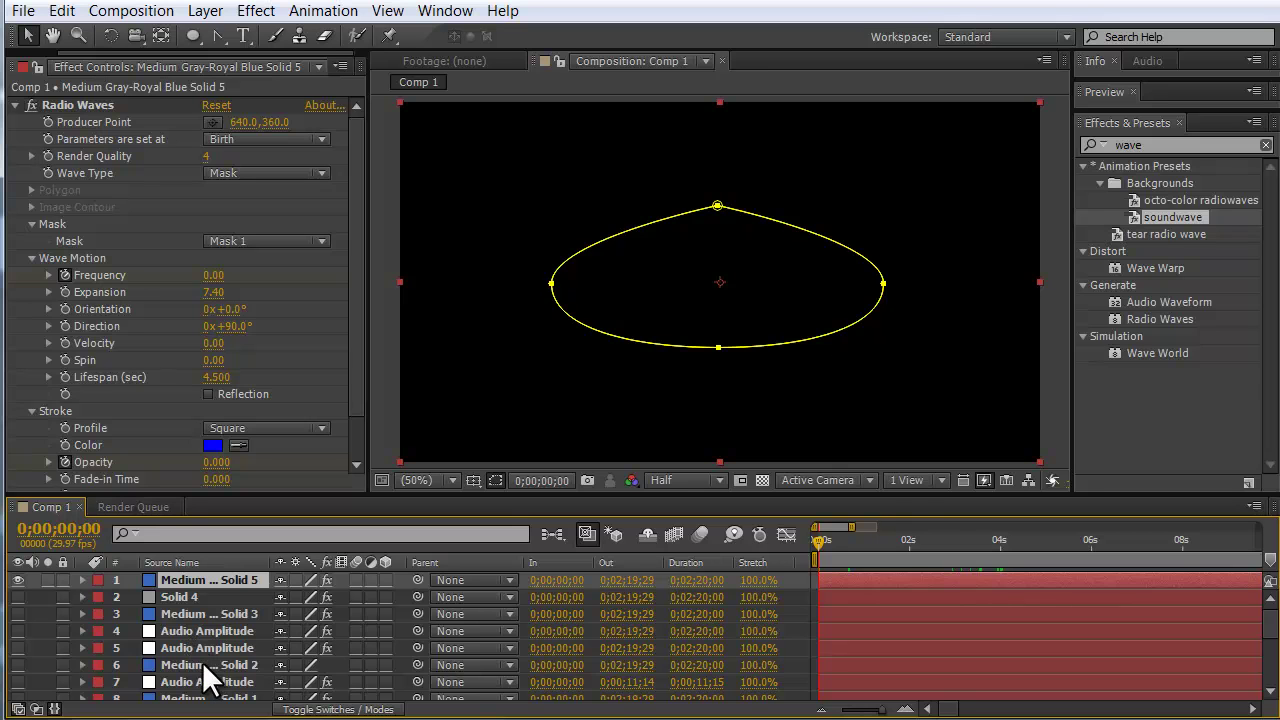
key("u")
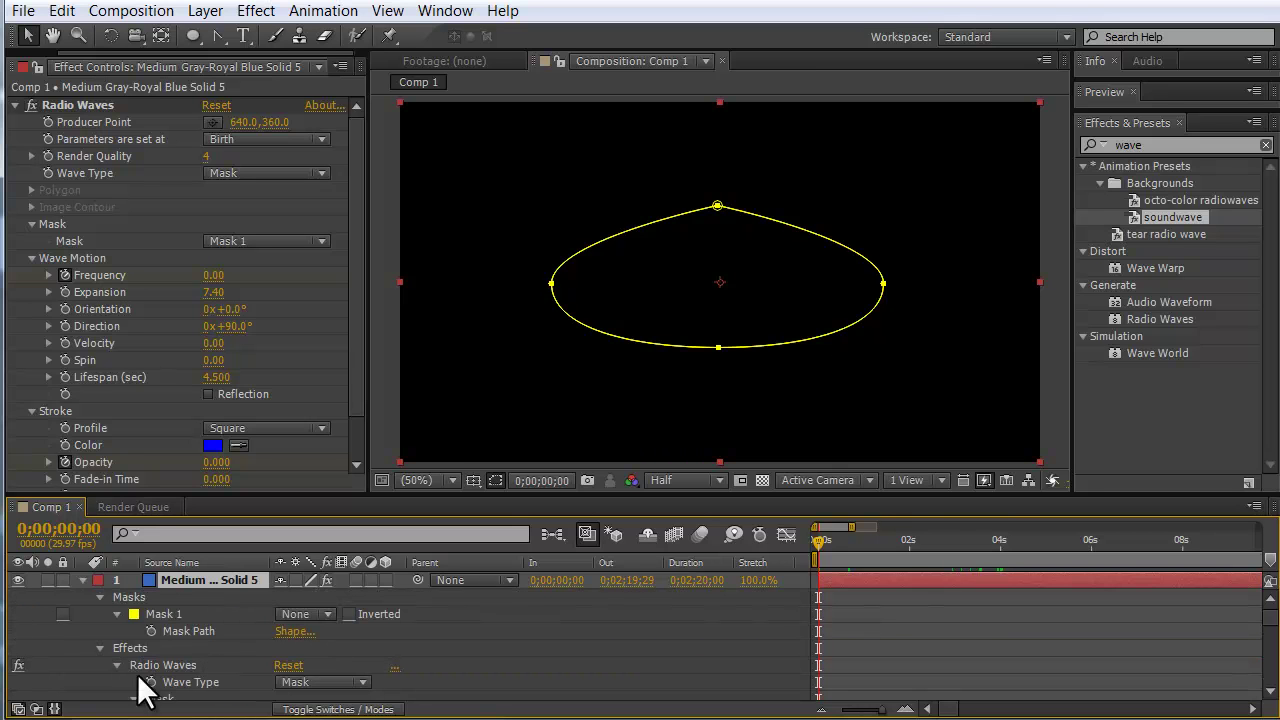
Step: Select the stroke Opacity, Fade-out Time, Start Width and End Width properties together
left_click(1274, 648)
mouse_move(1274, 648)
left_mouse_down()
mouse_move(1274, 672)
mouse_move(1275, 655)
left_mouse_up()
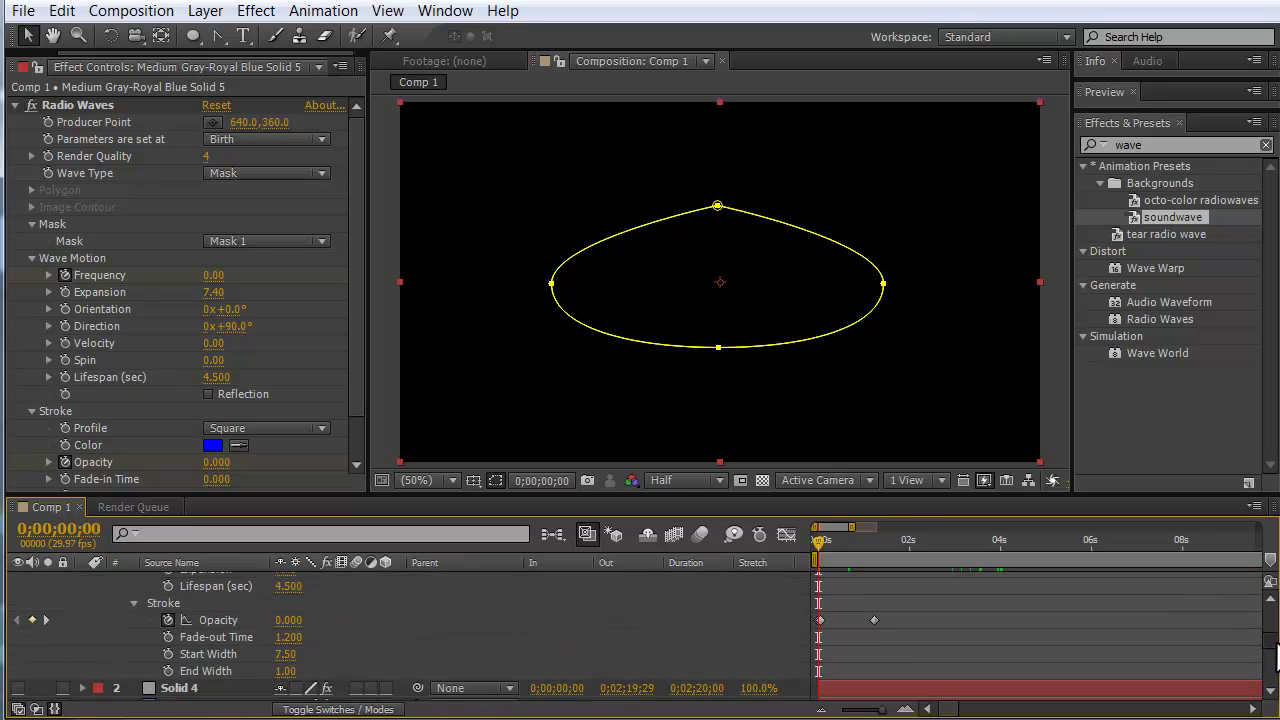
left_click_drag(1276, 655, 1276, 655)
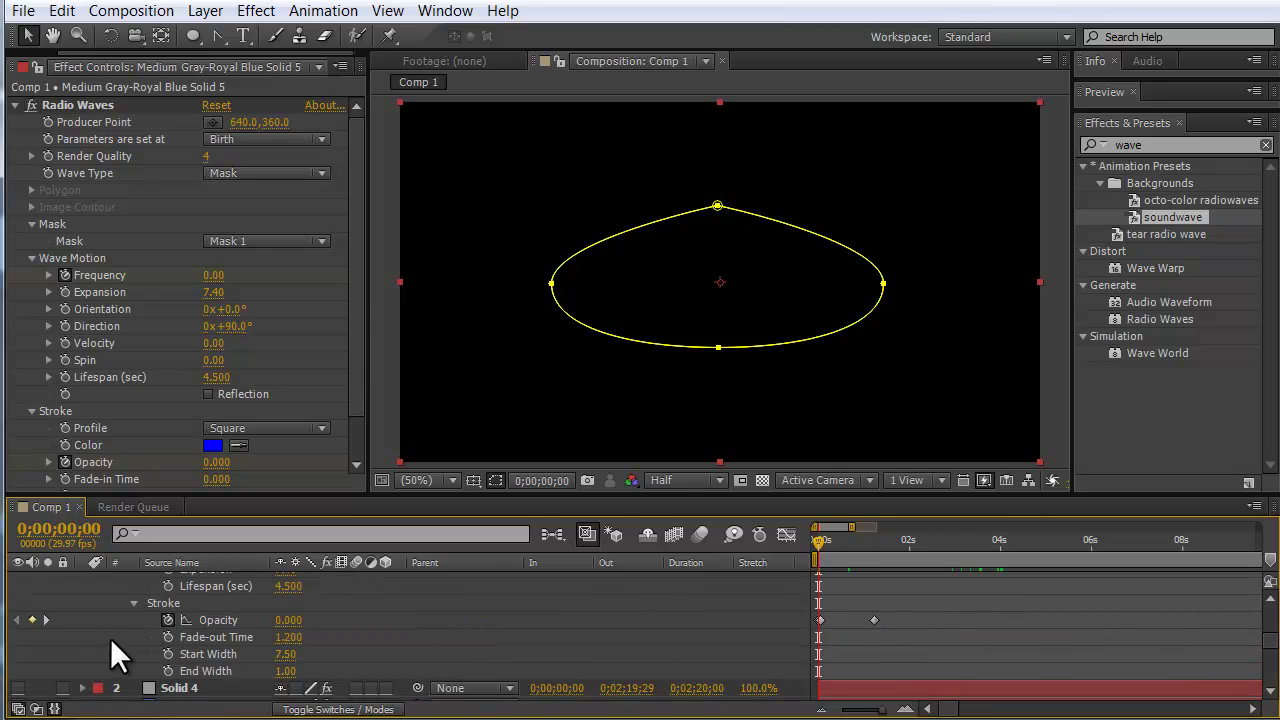
left_click(226, 621)
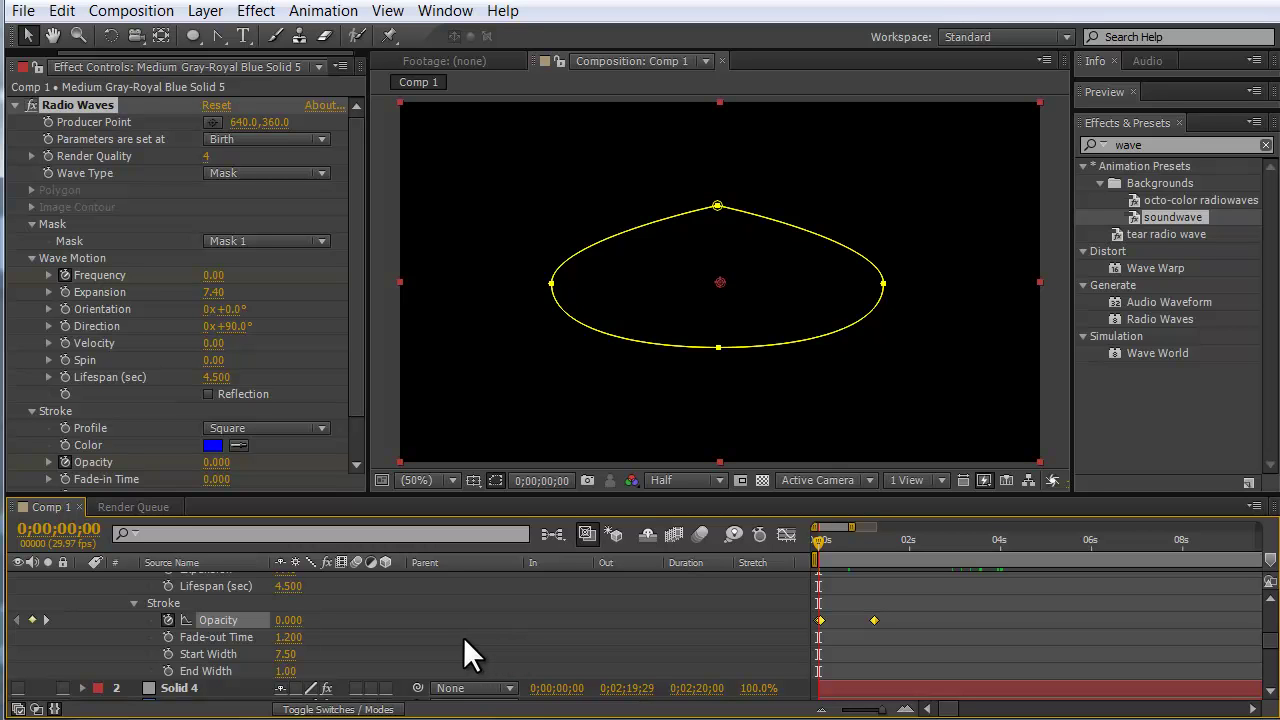
left_click(213, 638, "shift")
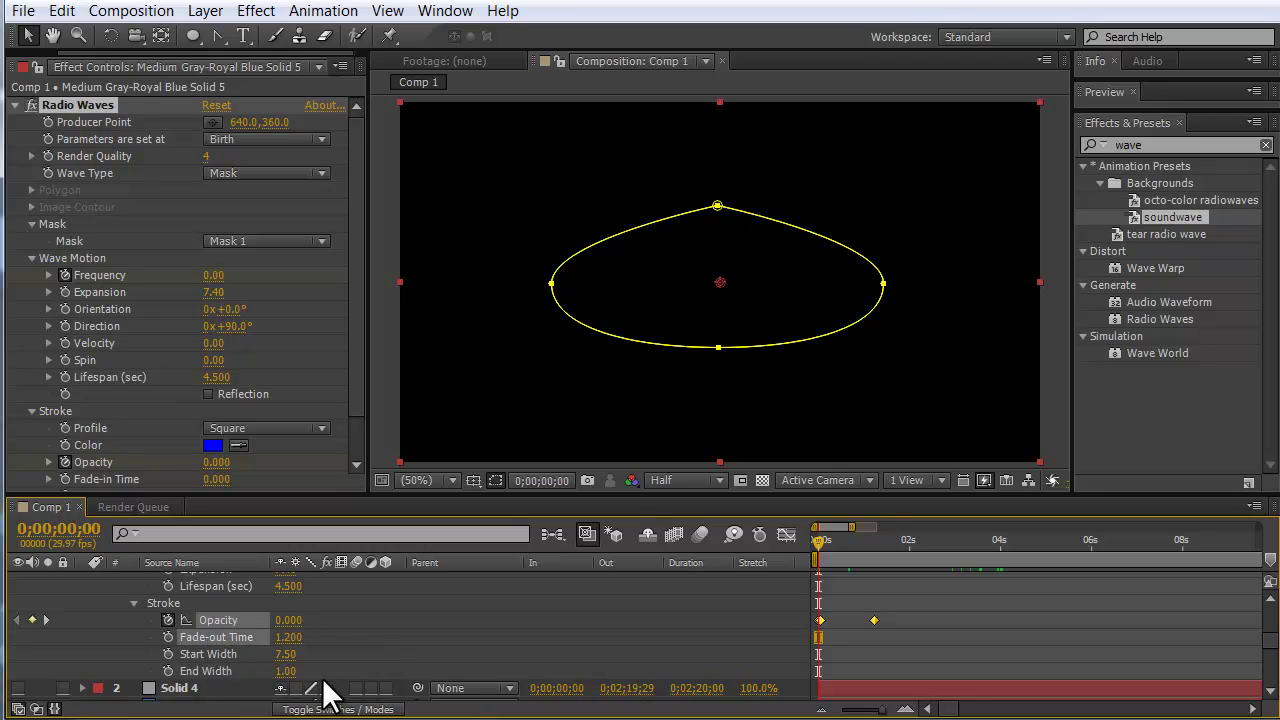
left_click(204, 653, "shift")
left_click(206, 670, "shift")
Step: Add Lifespan, Expansion, Frequency and the Mask property to the selection
scroll(403, 648, "up", 1)
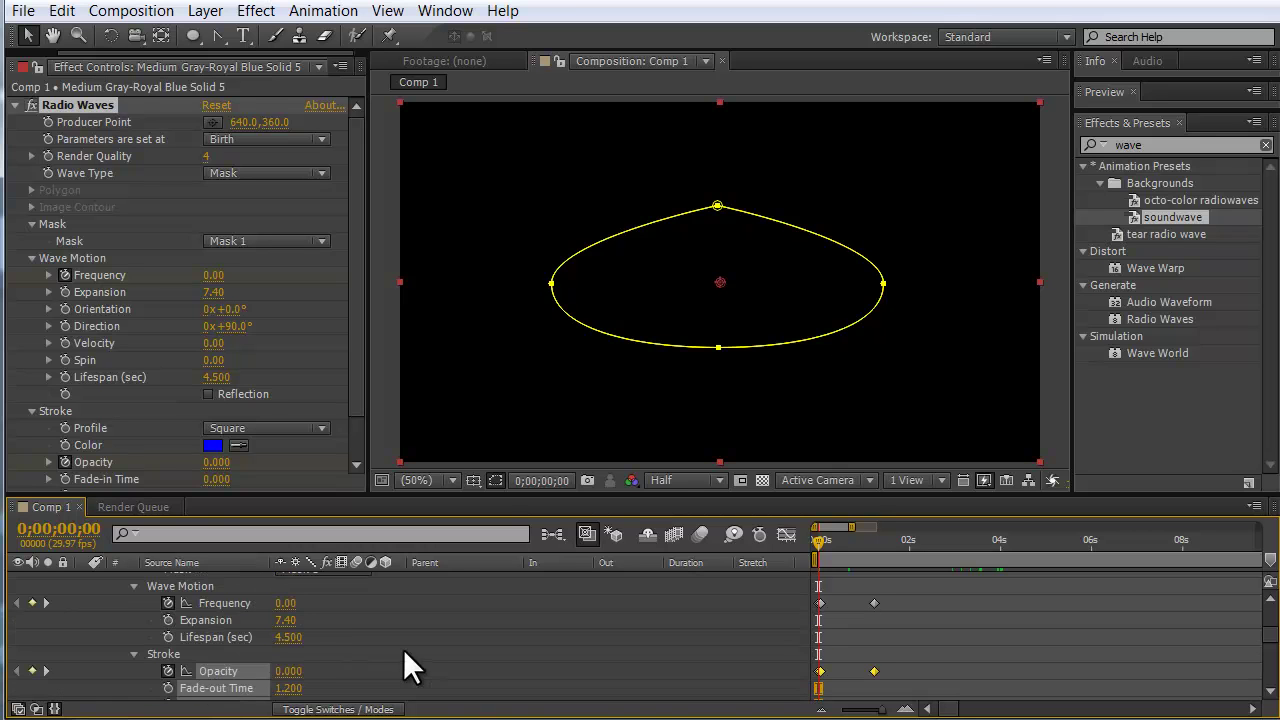
left_click(224, 632, "shift")
left_click(212, 621, "shift")
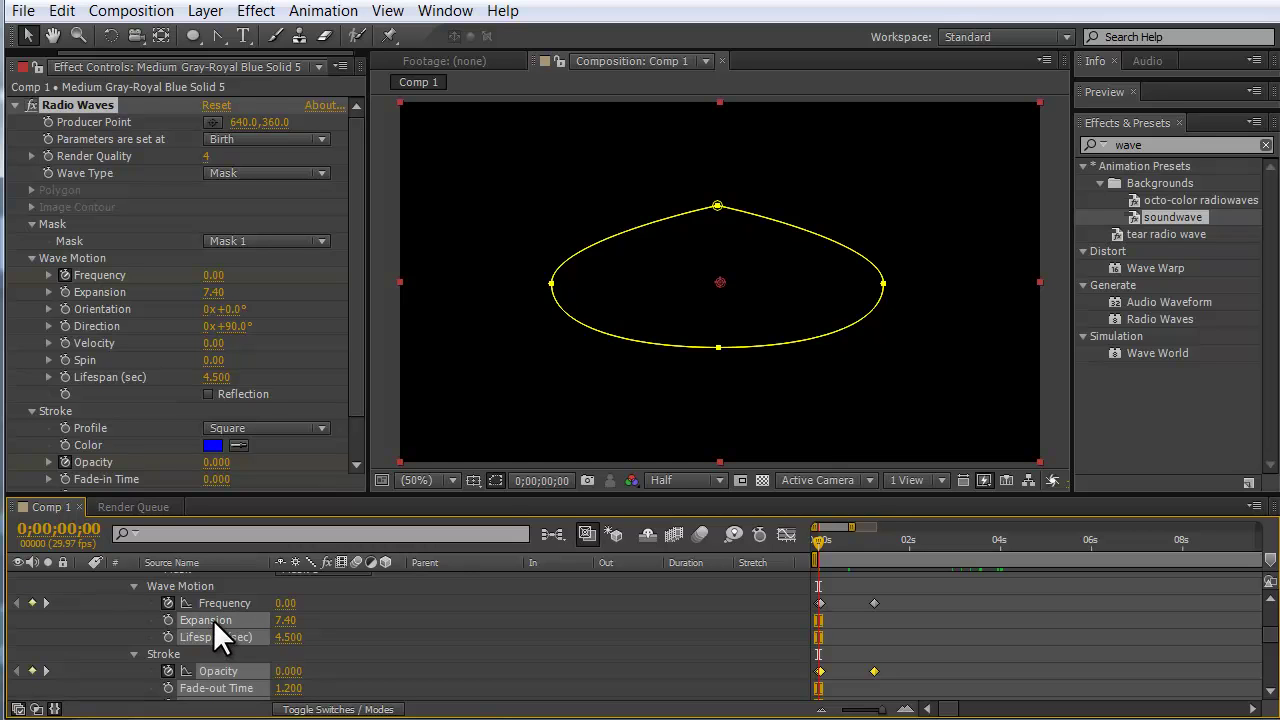
left_click(224, 602, "shift")
scroll(334, 640, "up", 1)
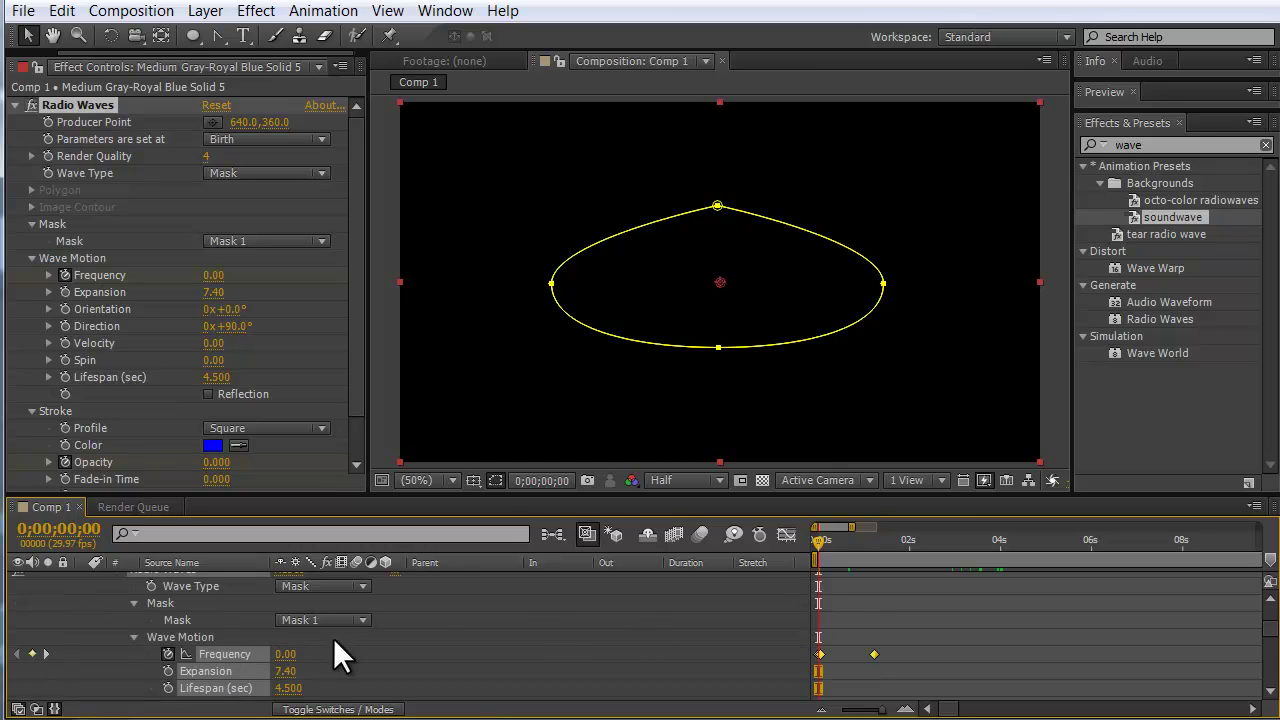
left_click(188, 620, "shift")
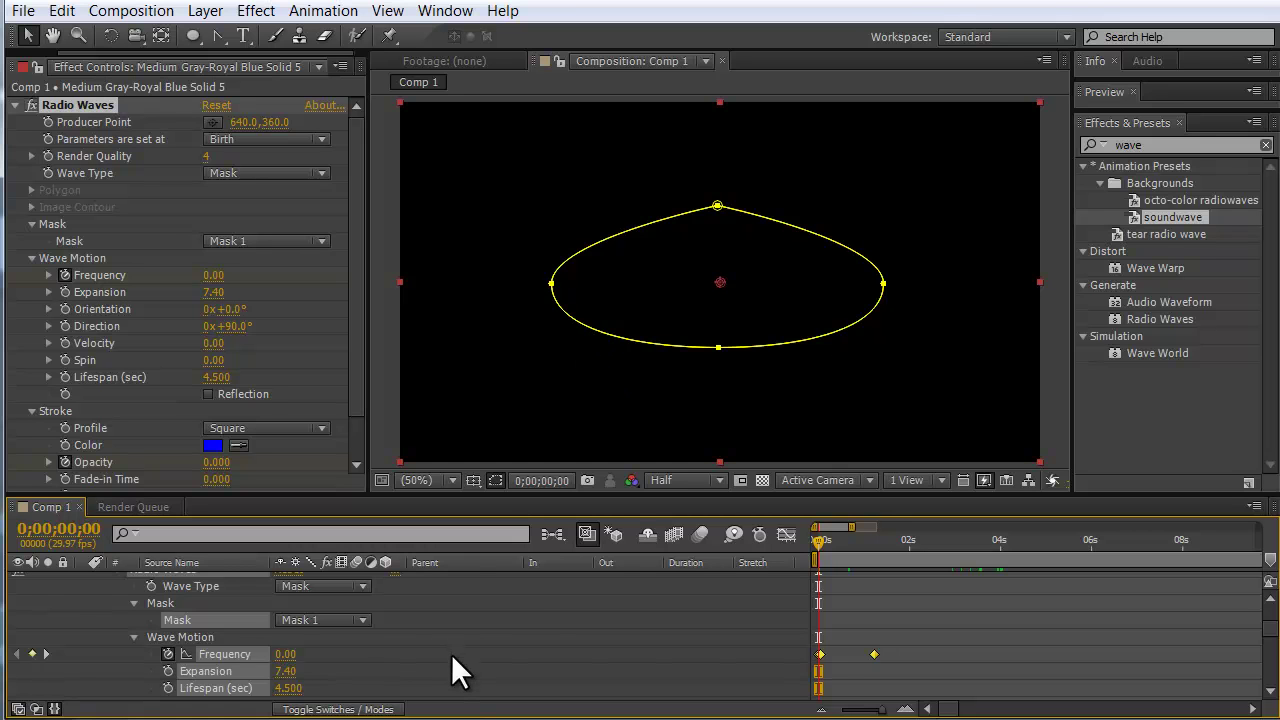
Step: Add Mask 1's teardrop Mask Path to the multi-selected wave properties
scroll(530, 618, "up", 1)
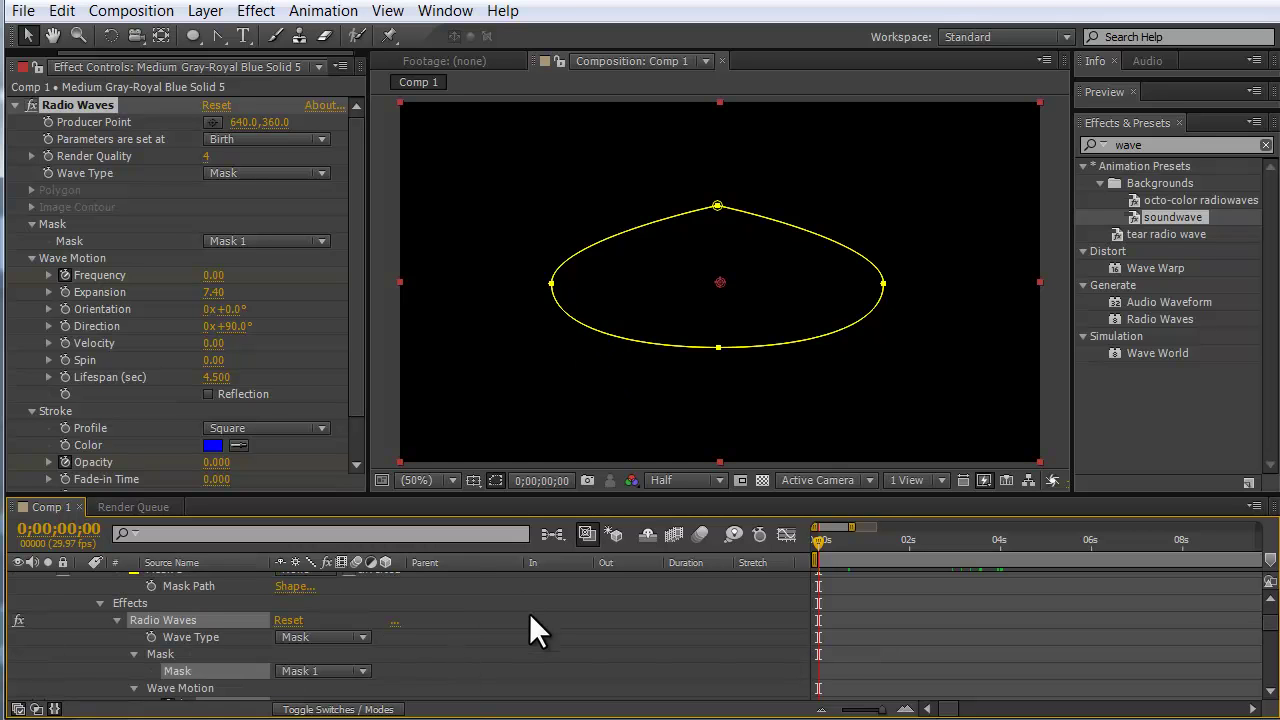
scroll(614, 585, "up", 1)
scroll(614, 585, "down", 2)
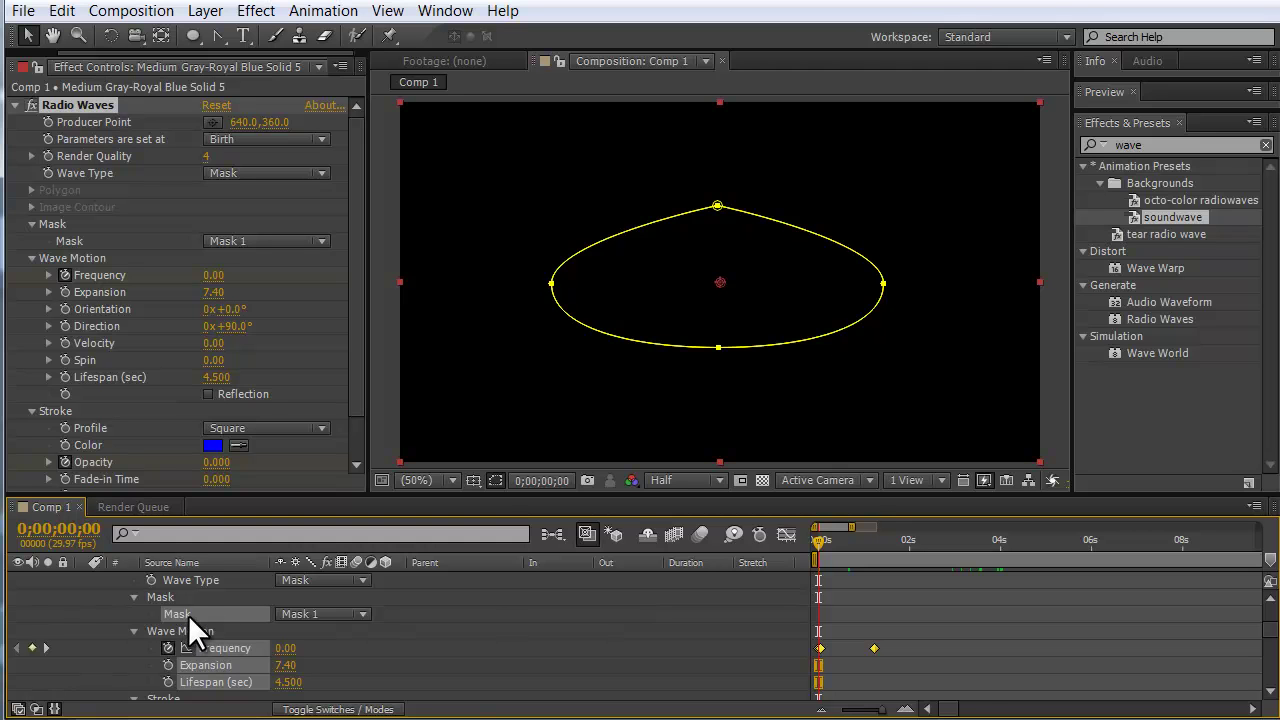
scroll(433, 622, "up", 1)
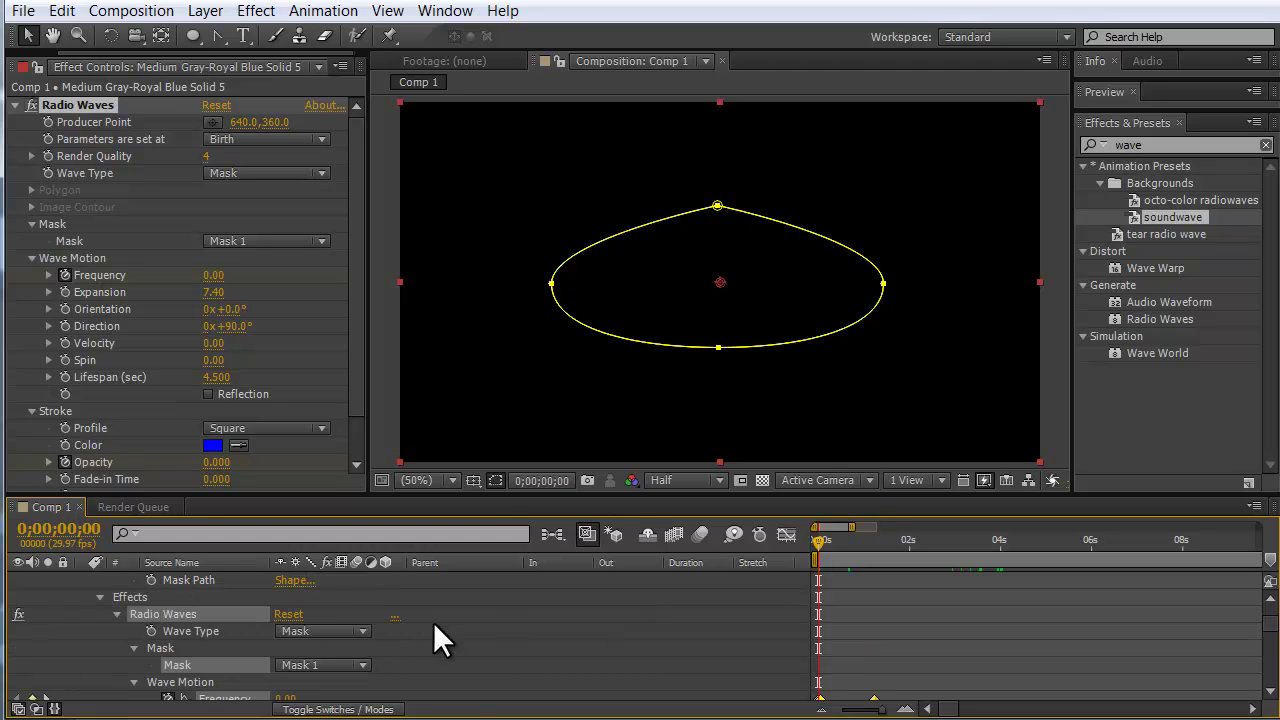
scroll(433, 622, "up", 1)
left_click(184, 628)
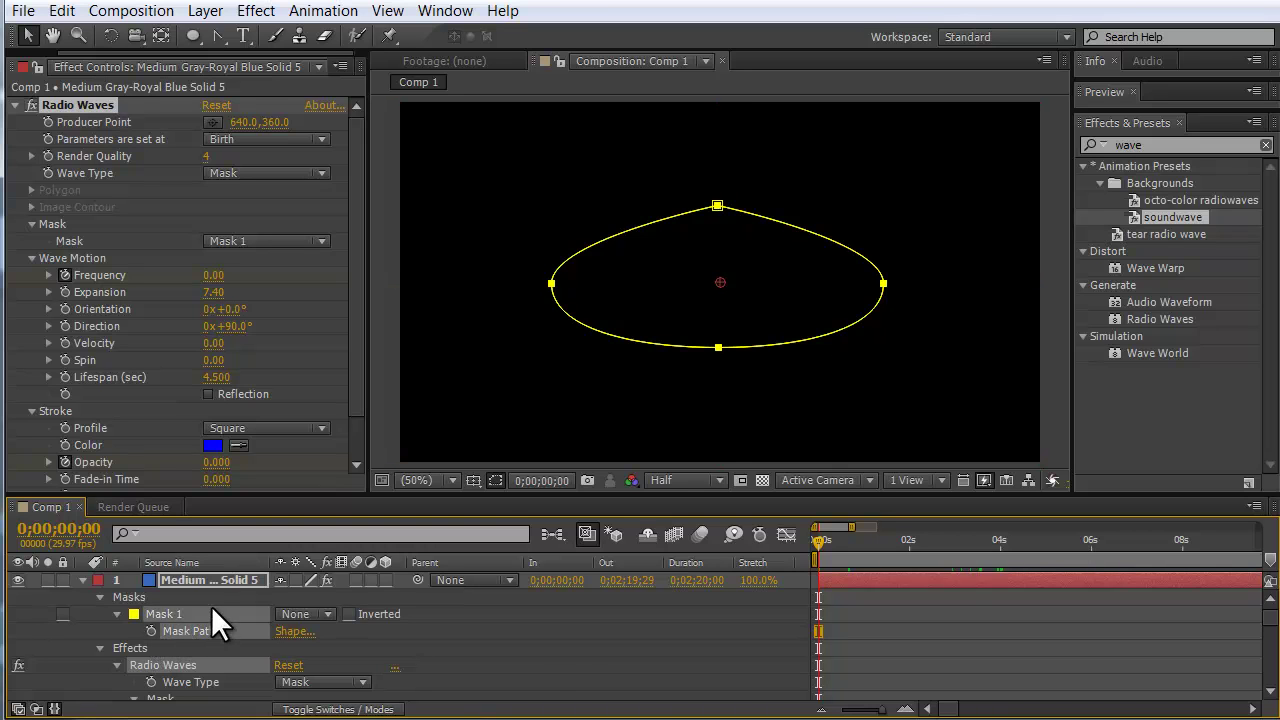
Step: Create a new animation preset from the selection and save it as 'pointy radio wave'
left_click(1248, 483)
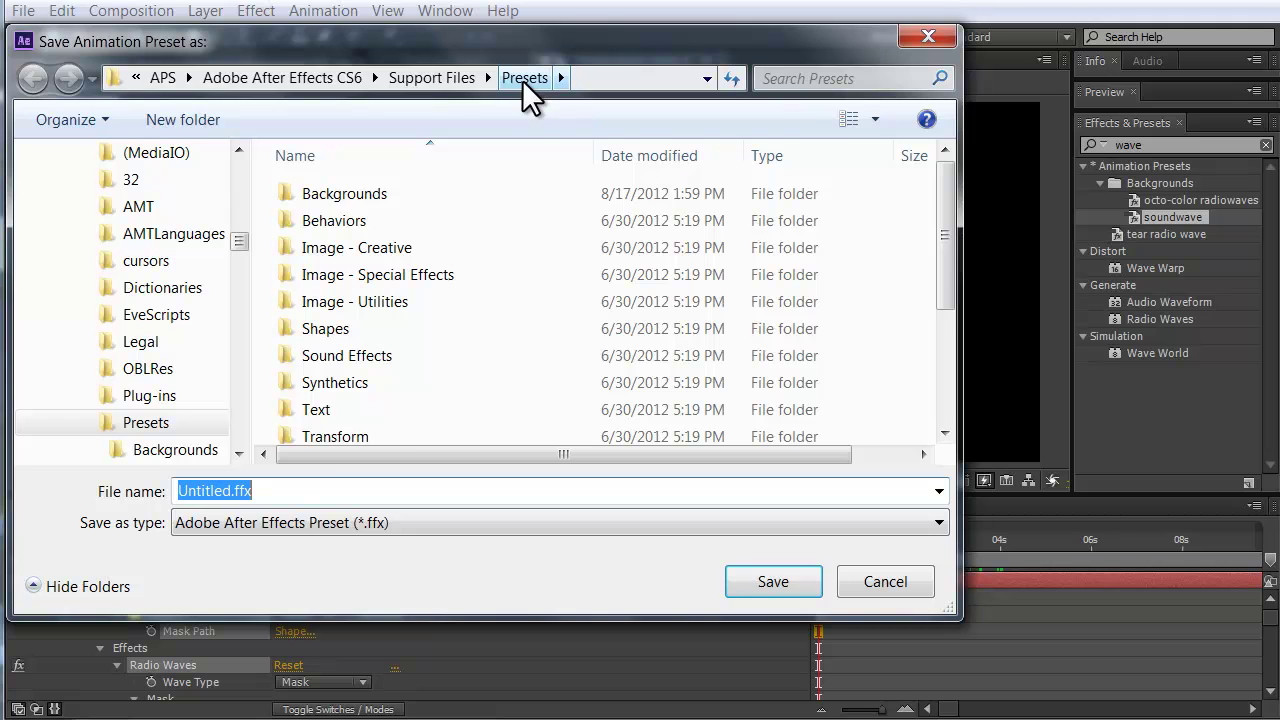
left_click(246, 489)
left_click_drag(232, 491, 157, 508)
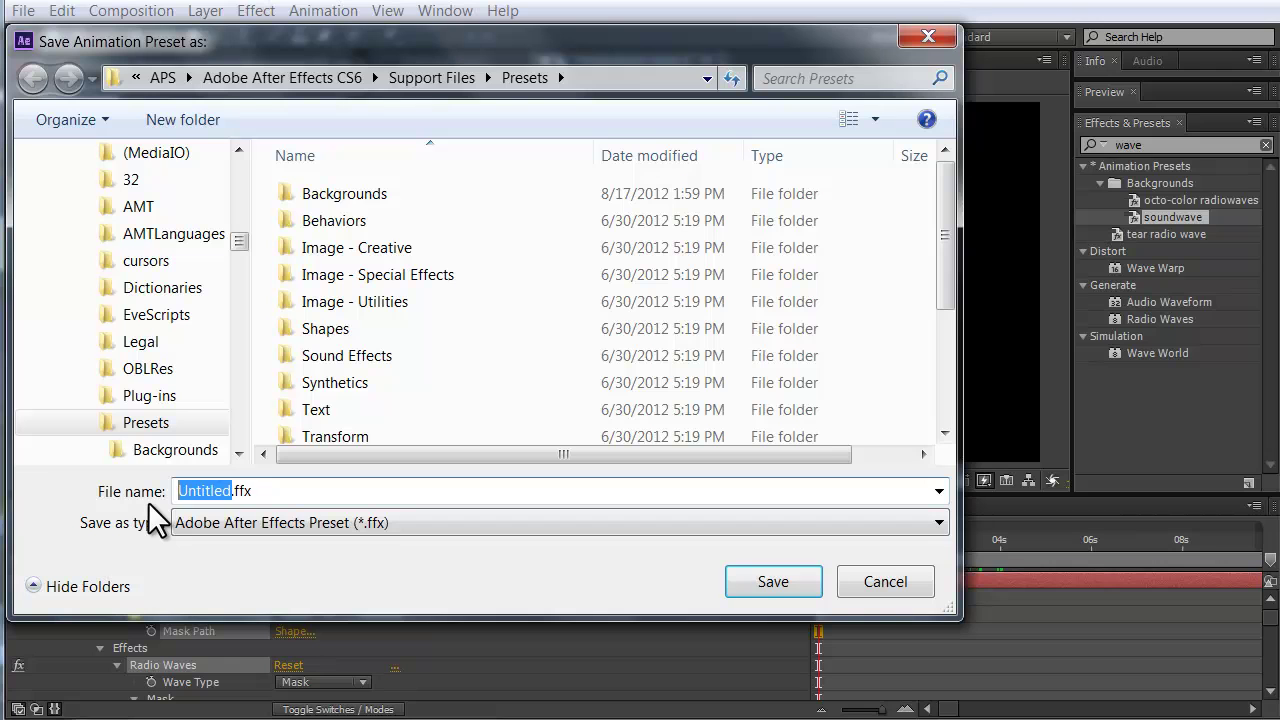
type("poi")
type("nty")
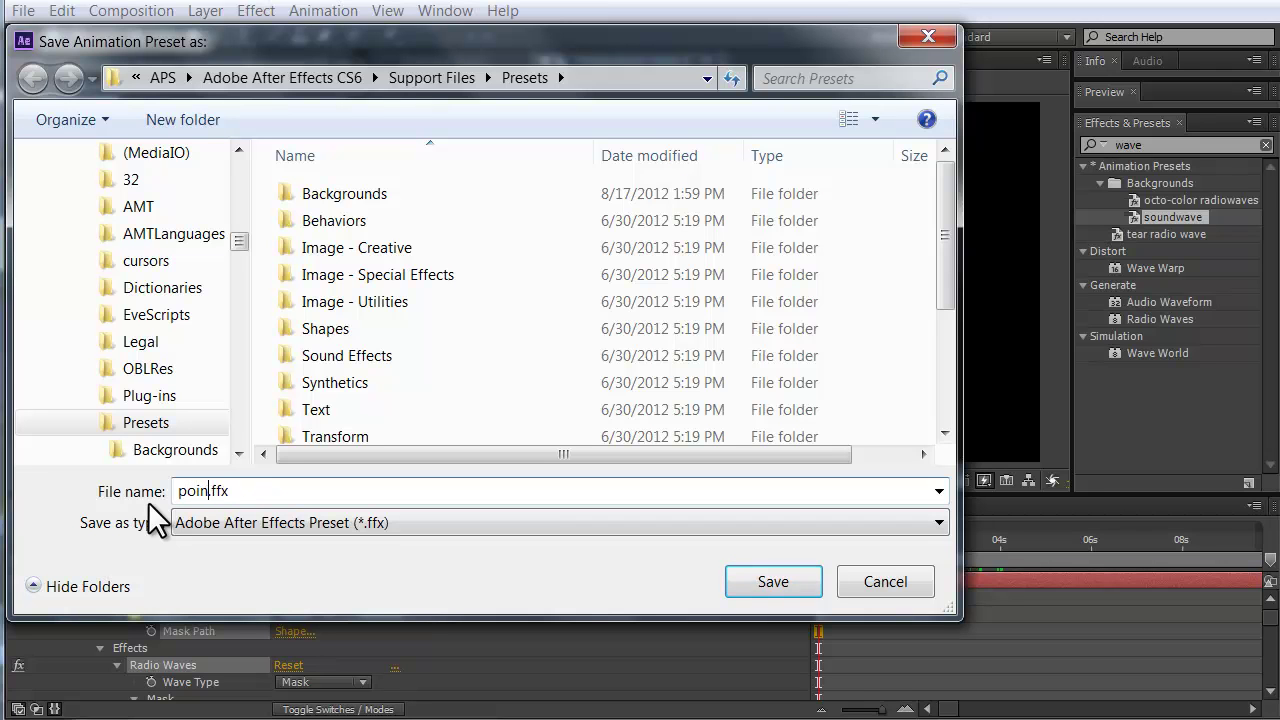
type(" radio wave")
left_click(770, 581)
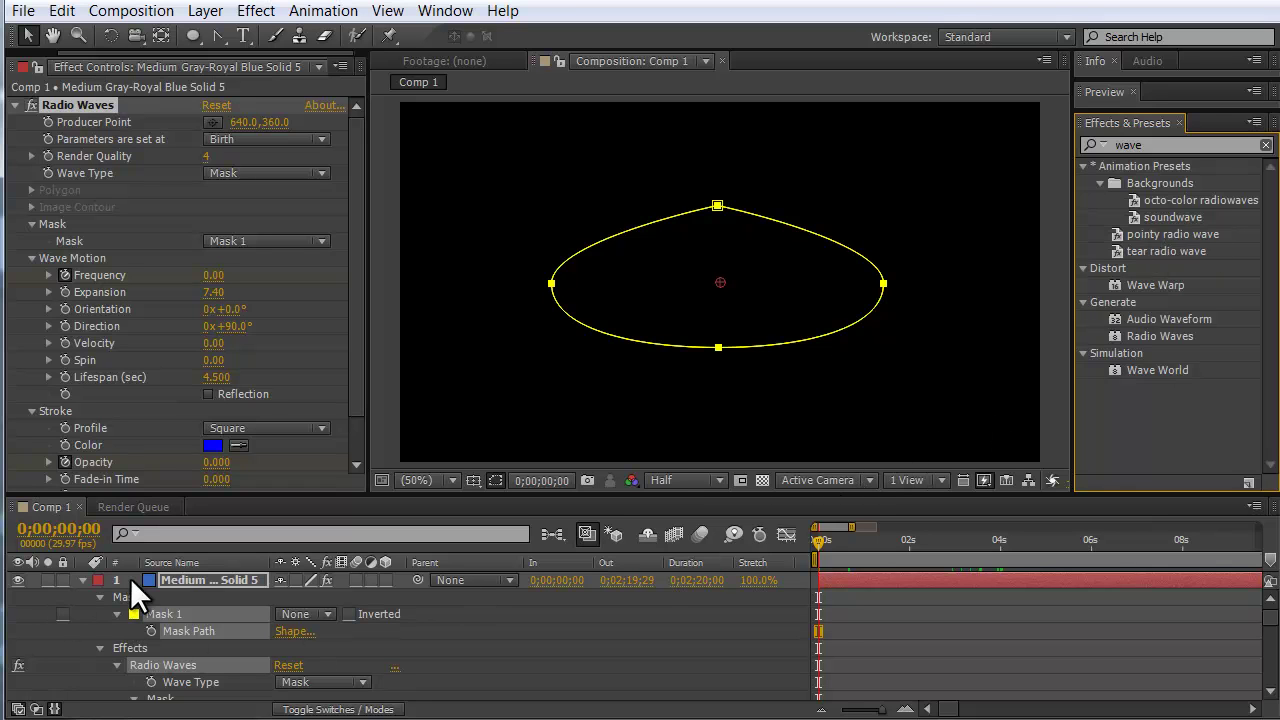
Step: Delete the Medium Gray-Royal Blue Solid 5 layer and scrub forward to view Solid 4's pattern
left_click(82, 579)
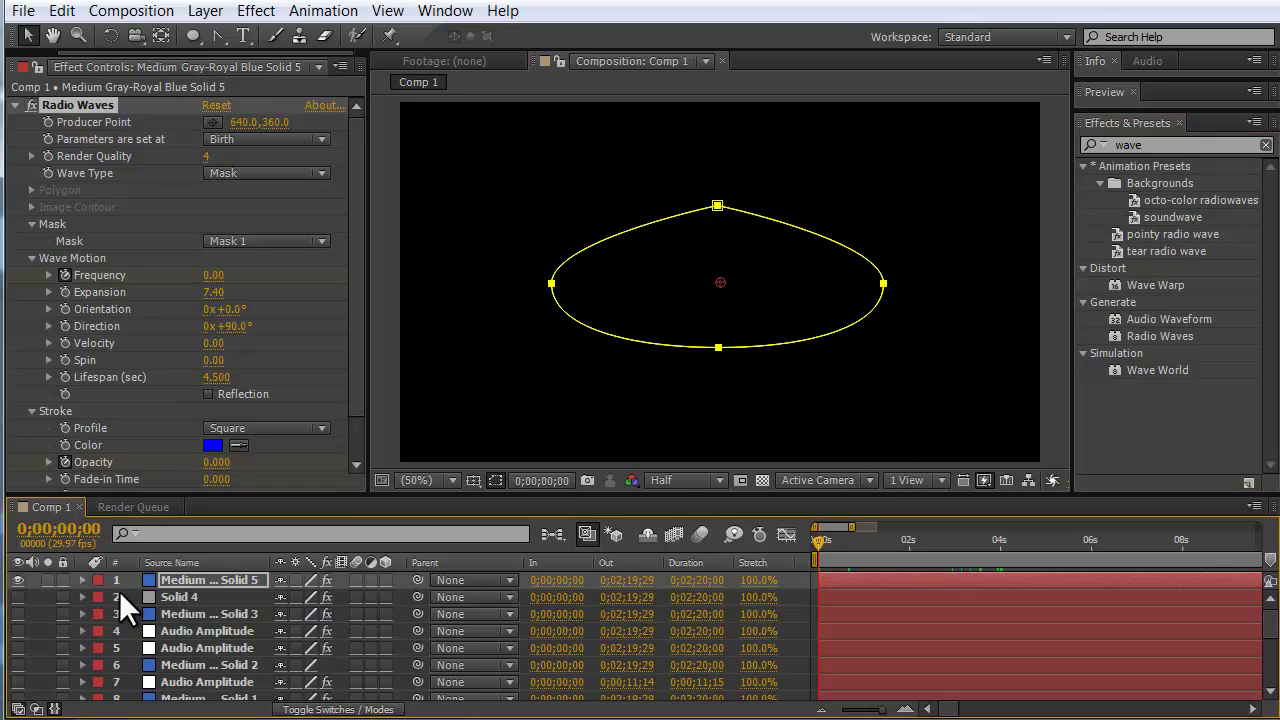
left_click(191, 580)
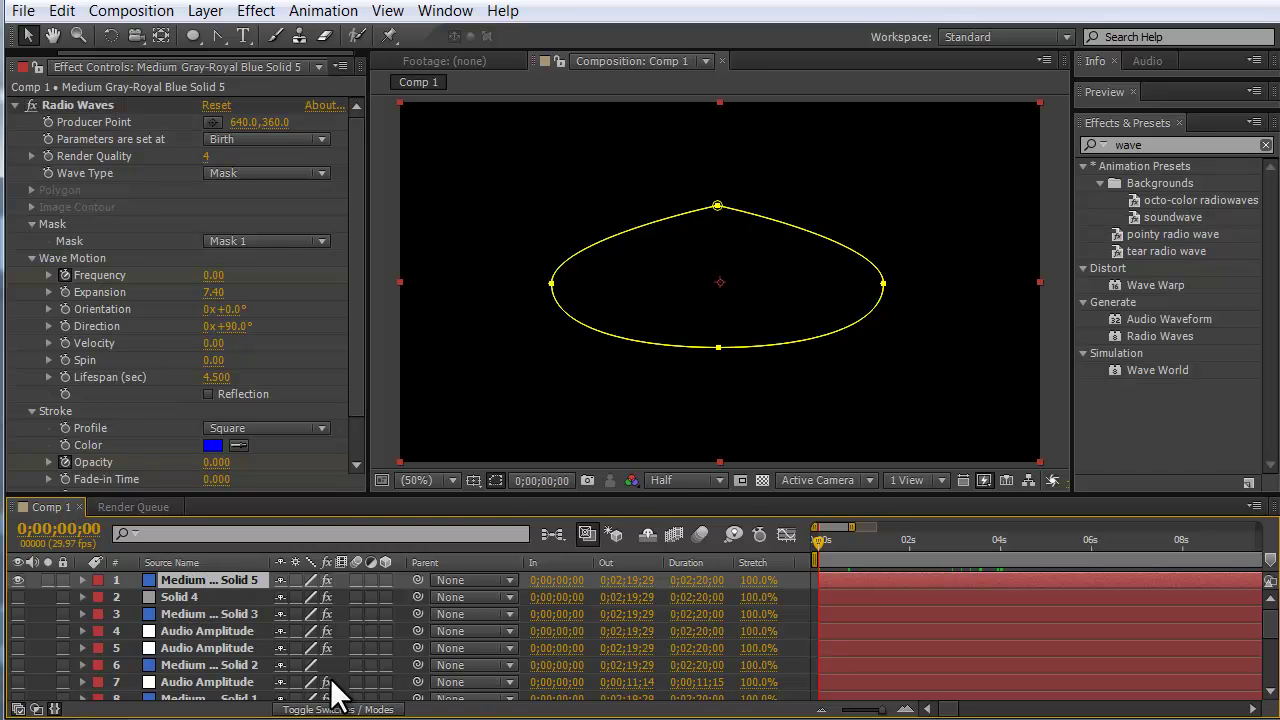
key("Delete")
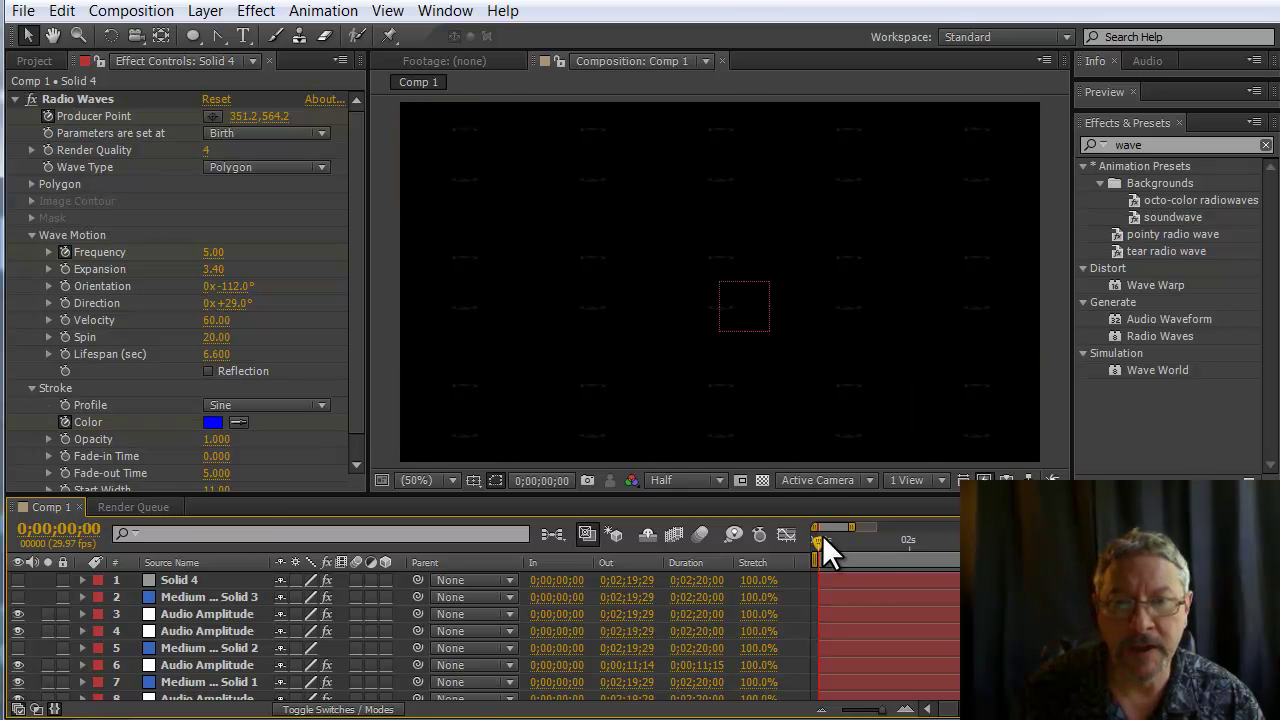
left_click_drag(820, 540, 882, 535)
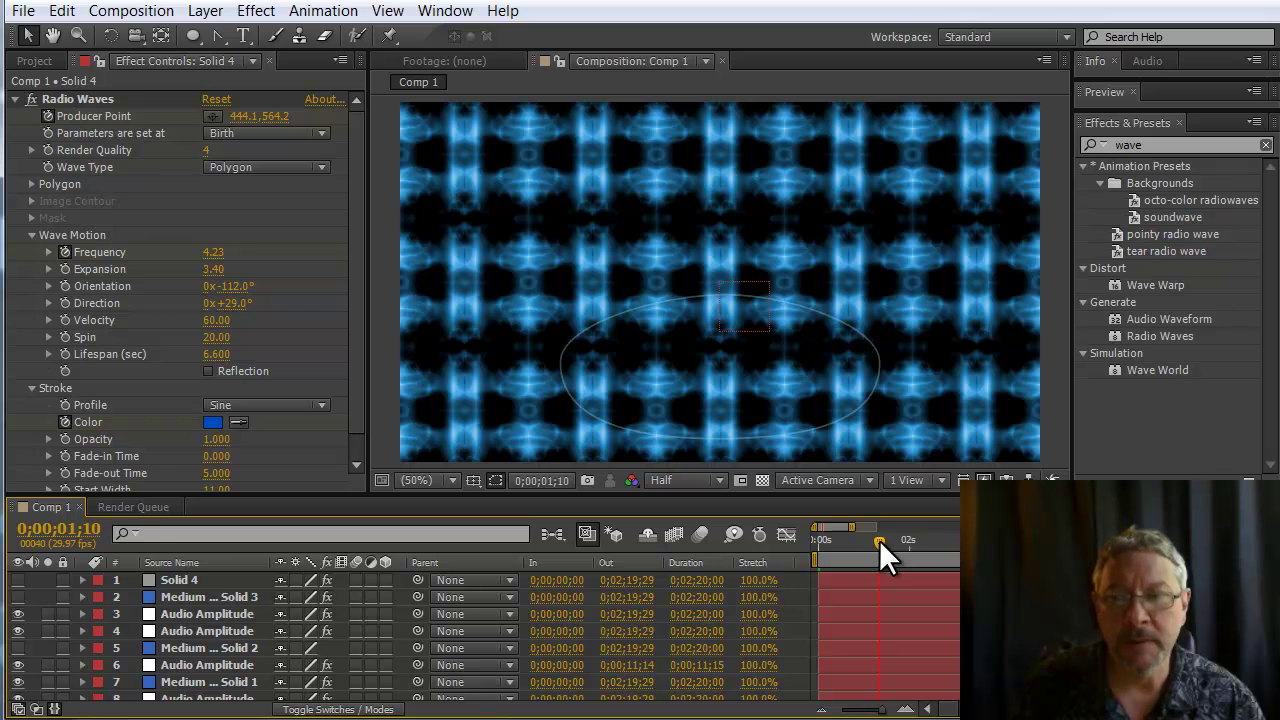
Step: Apply 'pointy radio wave' to a new Solid 7, hide the mask outline, and preview the rings
double_click(1120, 235)
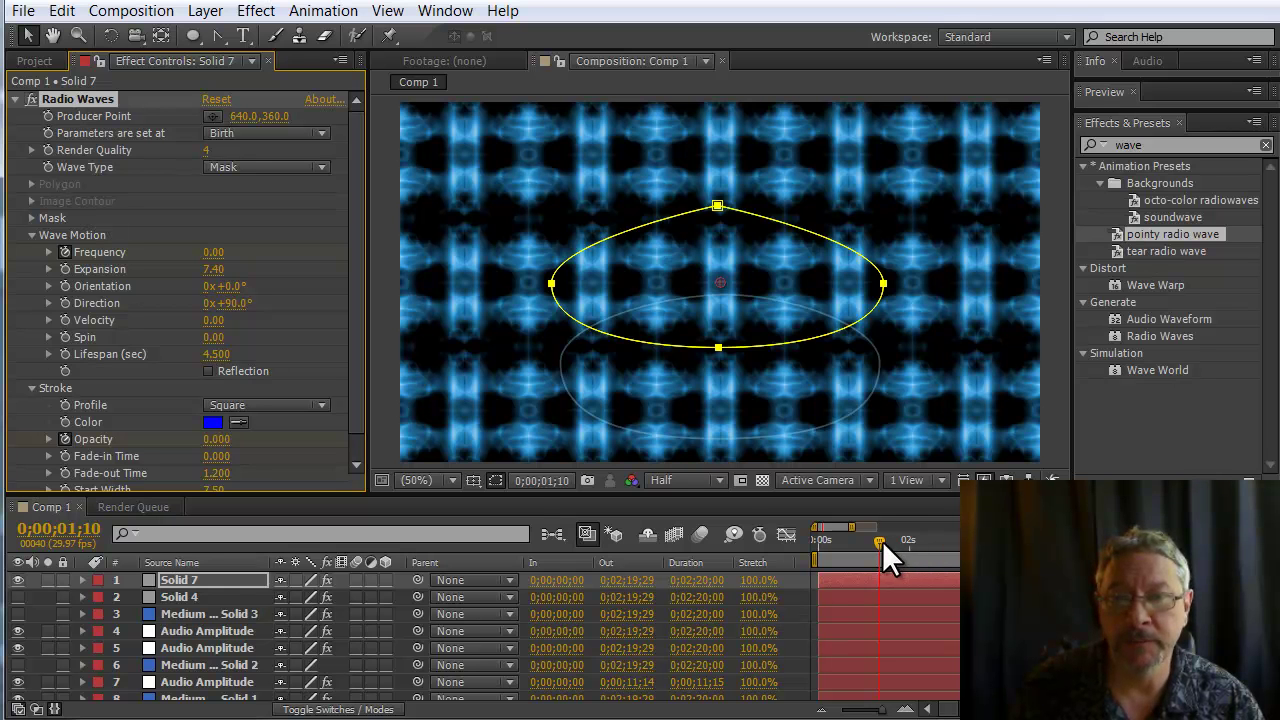
left_click(499, 478)
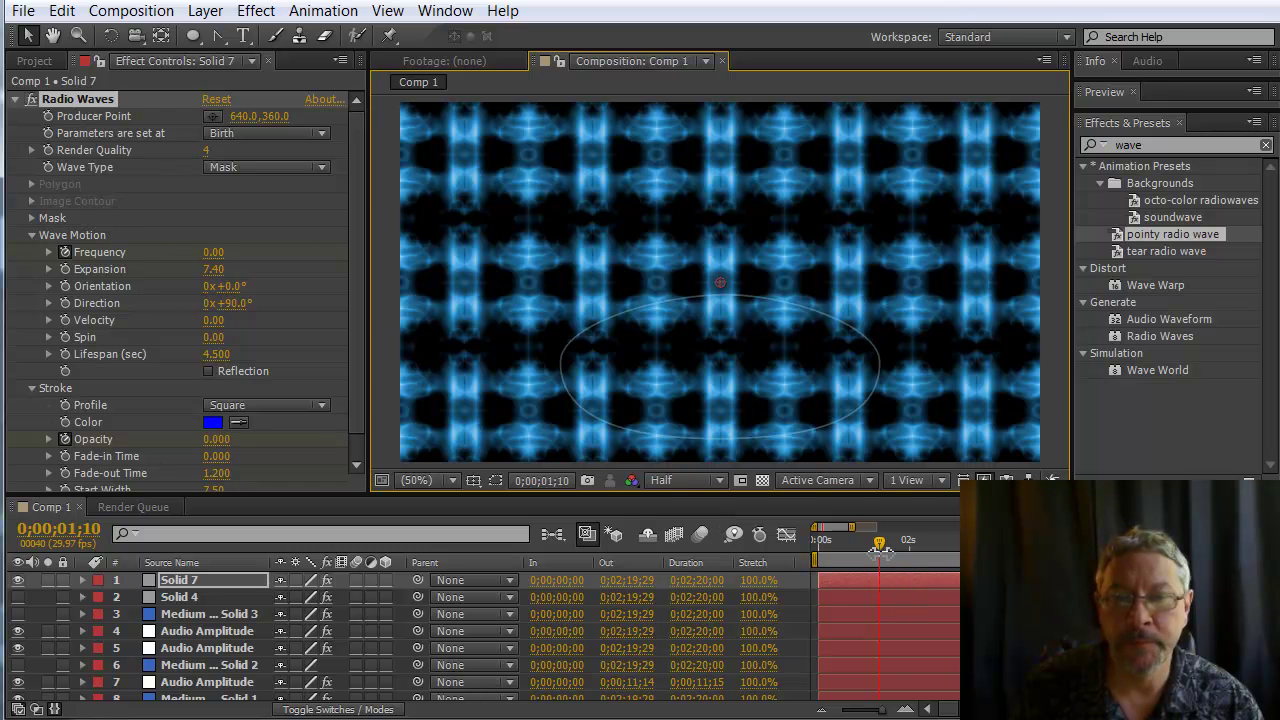
left_click_drag(879, 540, 1046, 553)
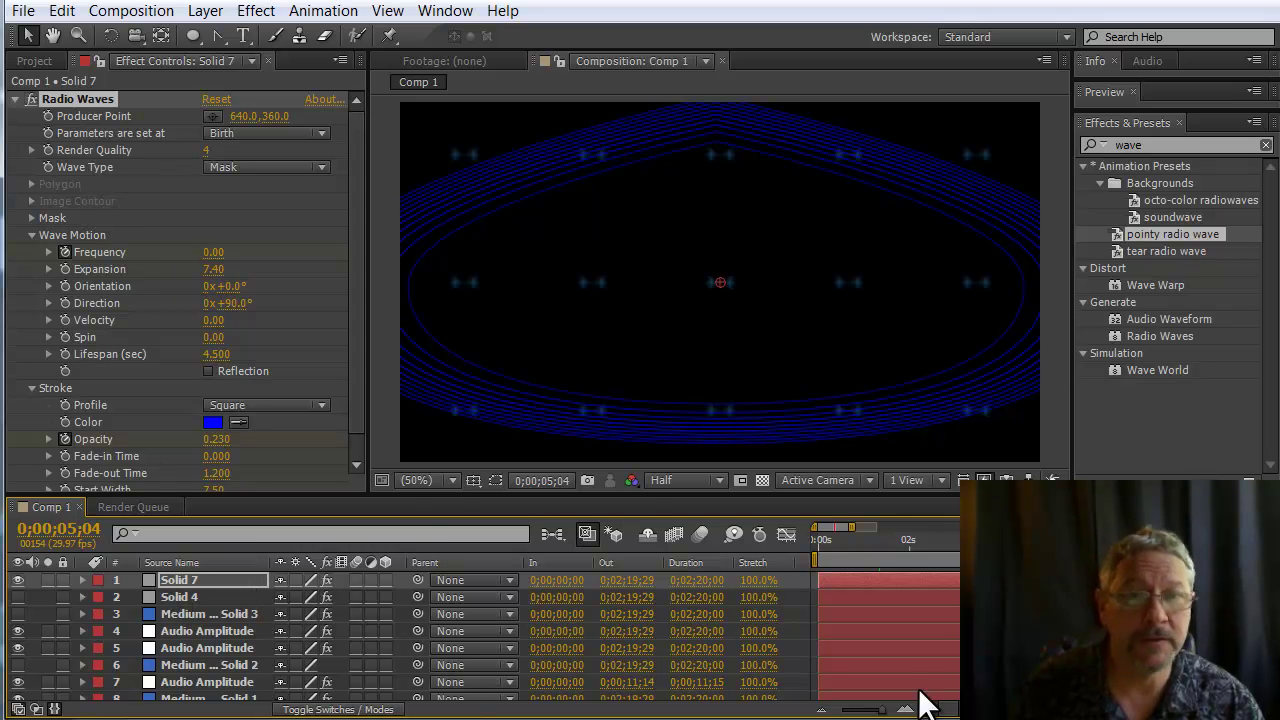
key("space")
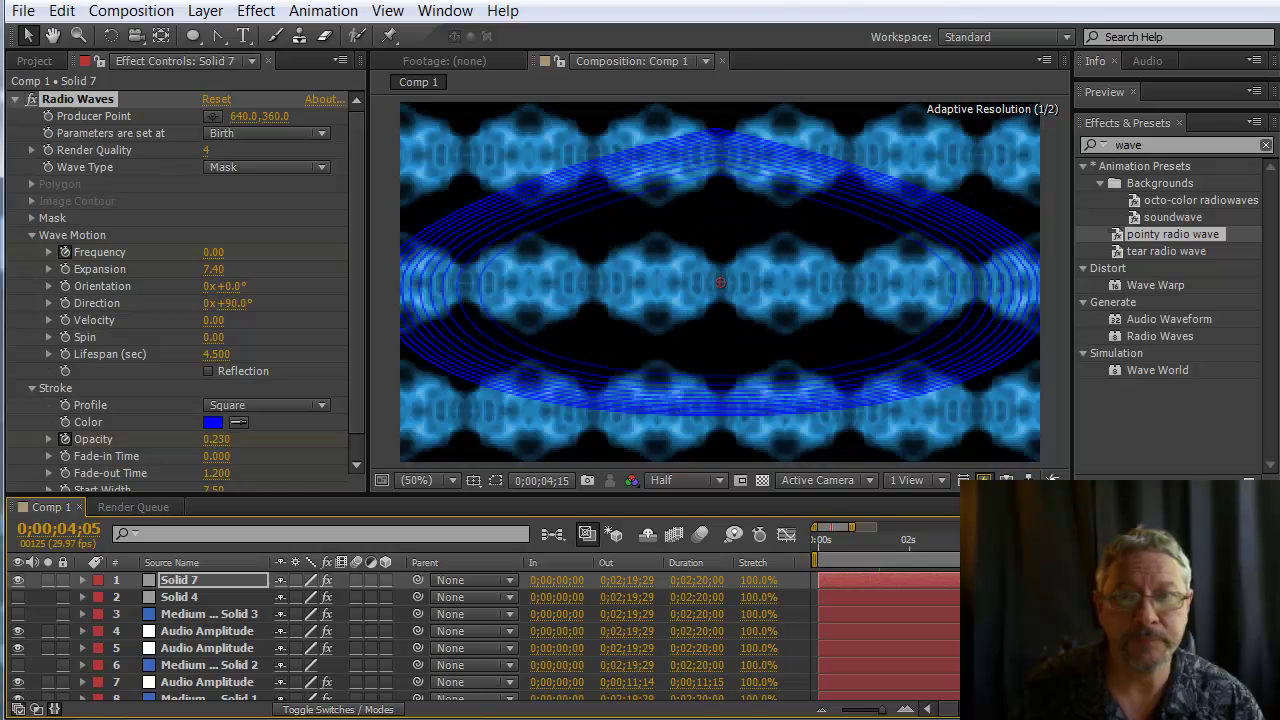